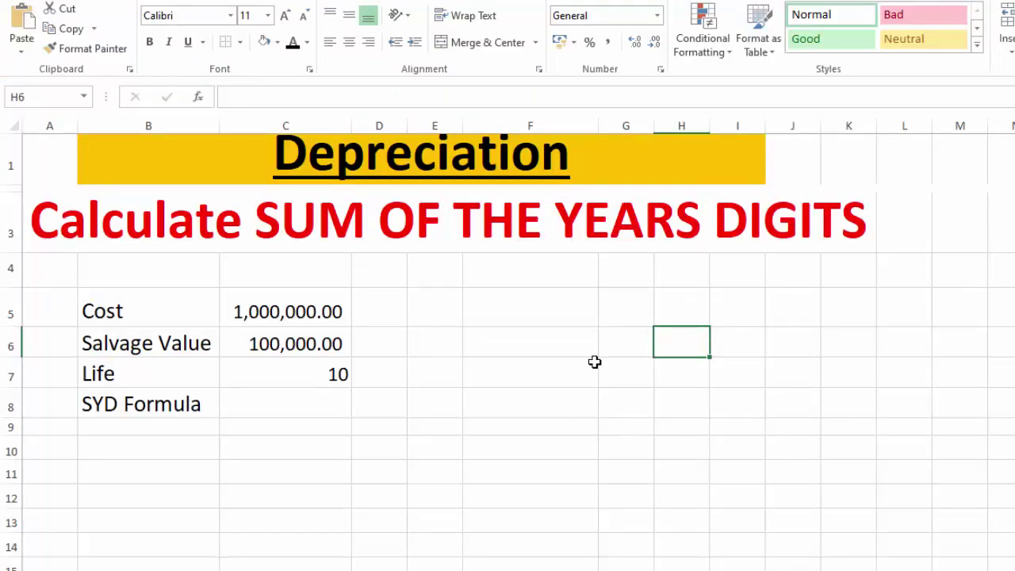
Check the Cost and Life values, then select C8 beside the SYD Formula label
scroll(508, 352, up, 1)
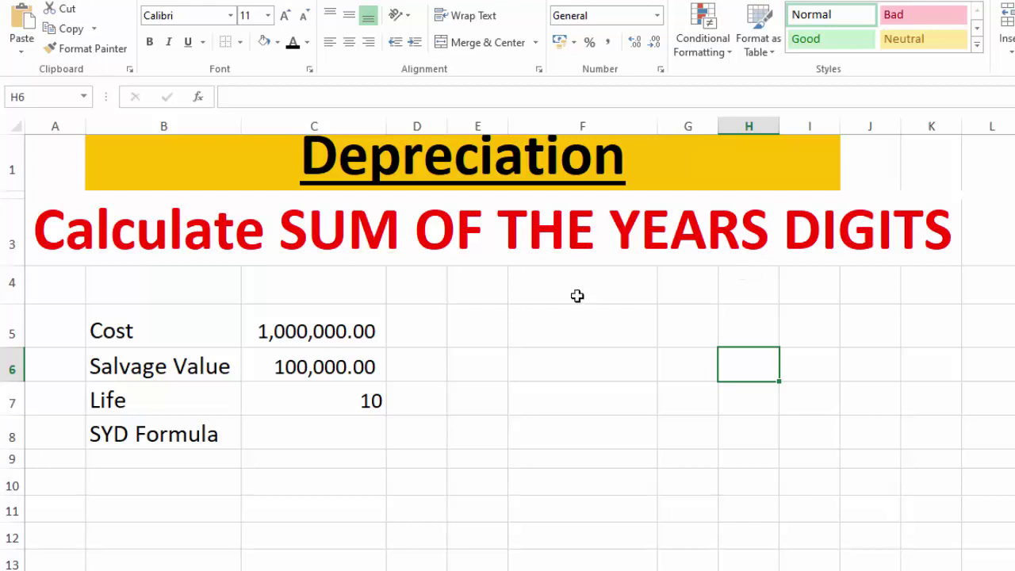
click(295, 332)
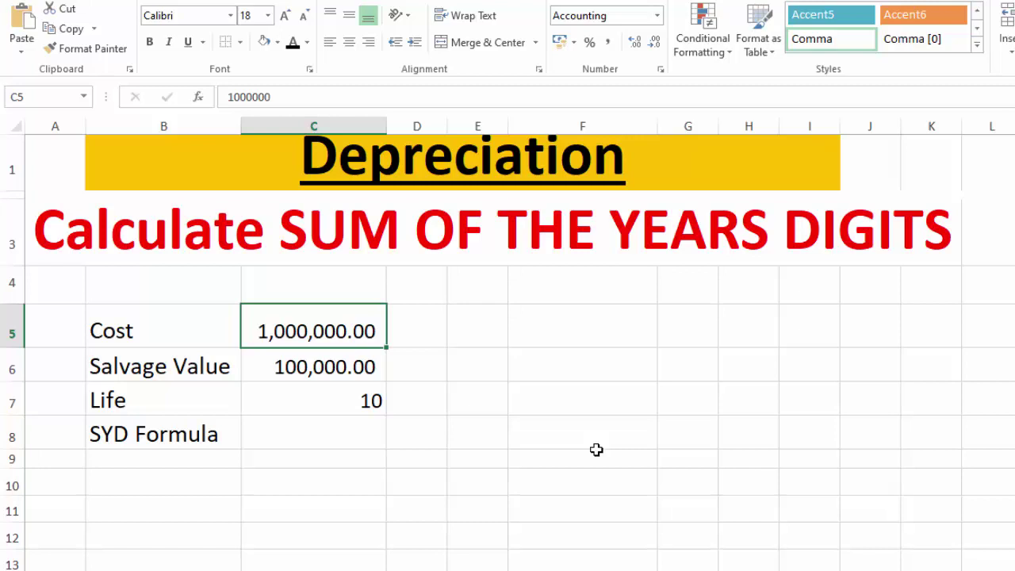
click(352, 397)
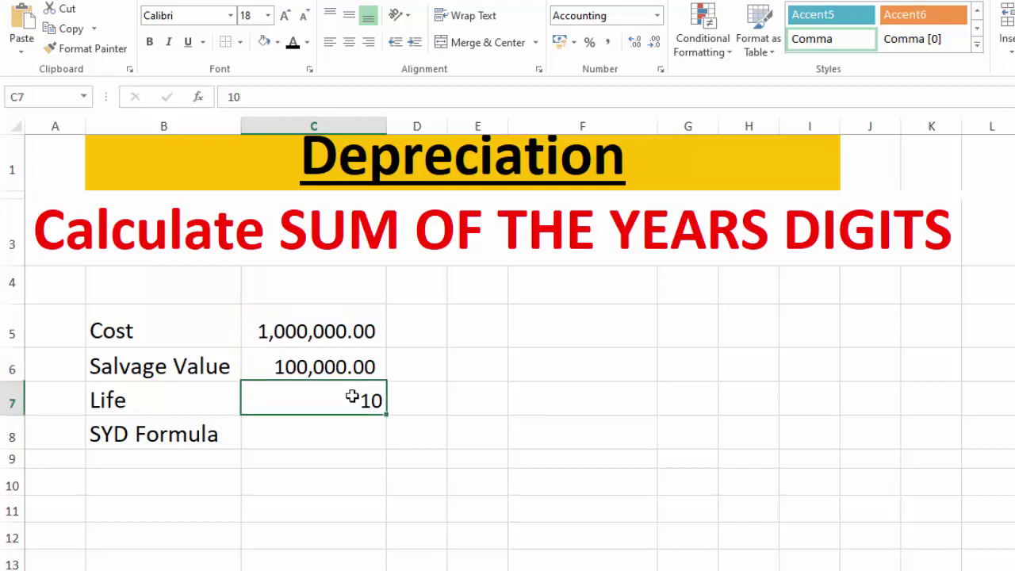
click(310, 441)
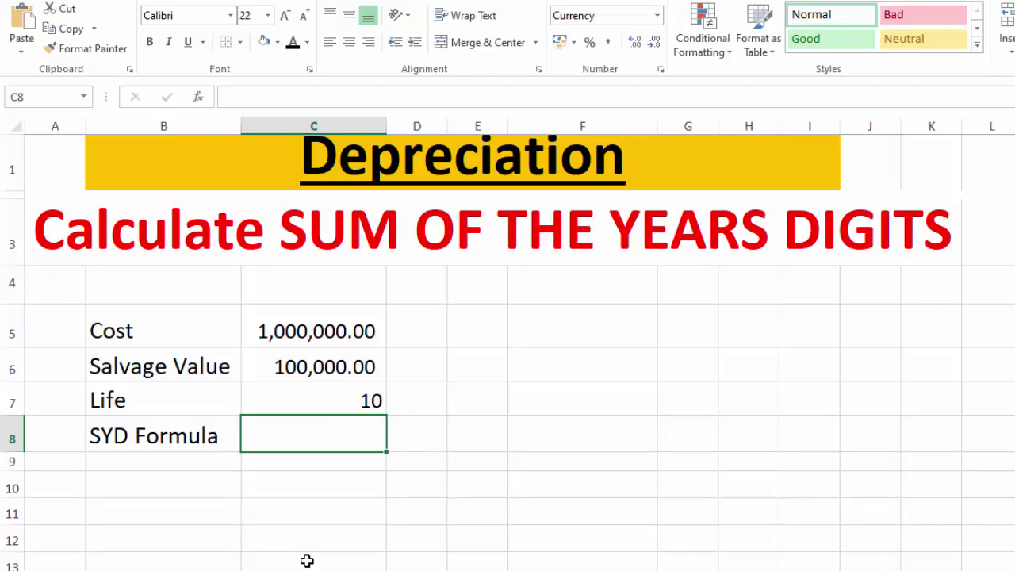
Enter =SYD(C5,C6,C7,1) in C8 to show Rs163,636.36 as first-year depreciation
text(=SYD)
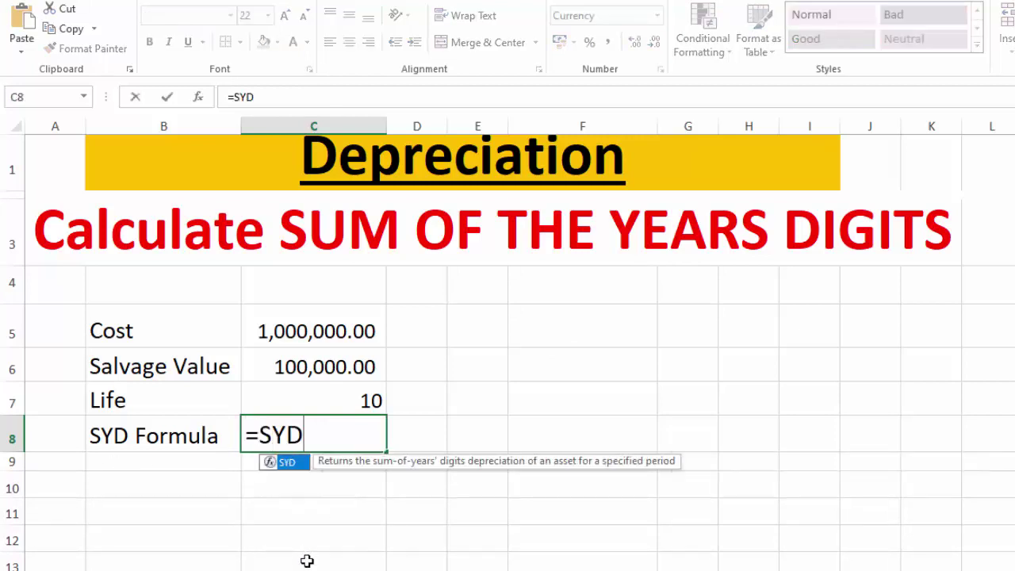
text(()
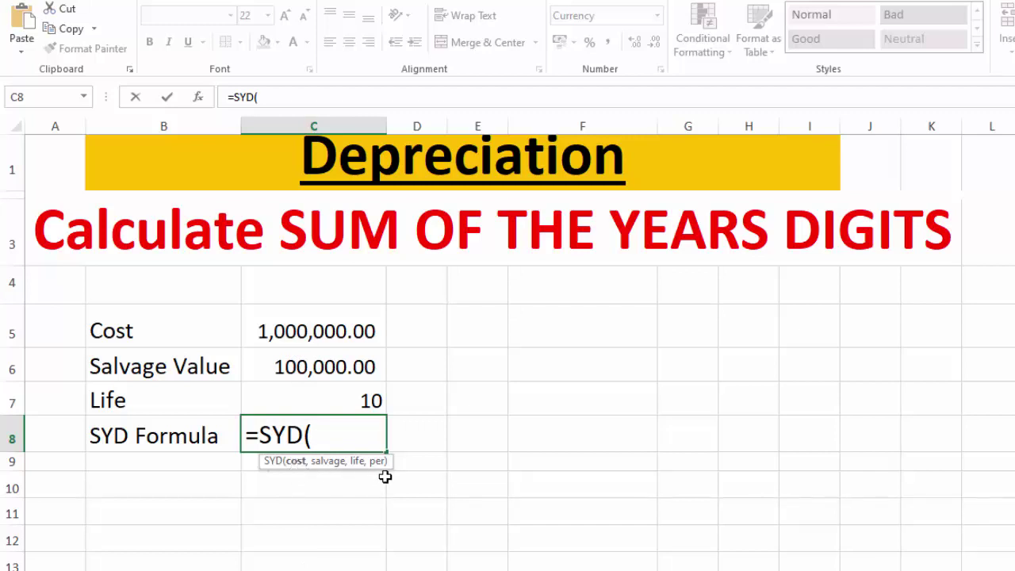
click(354, 325)
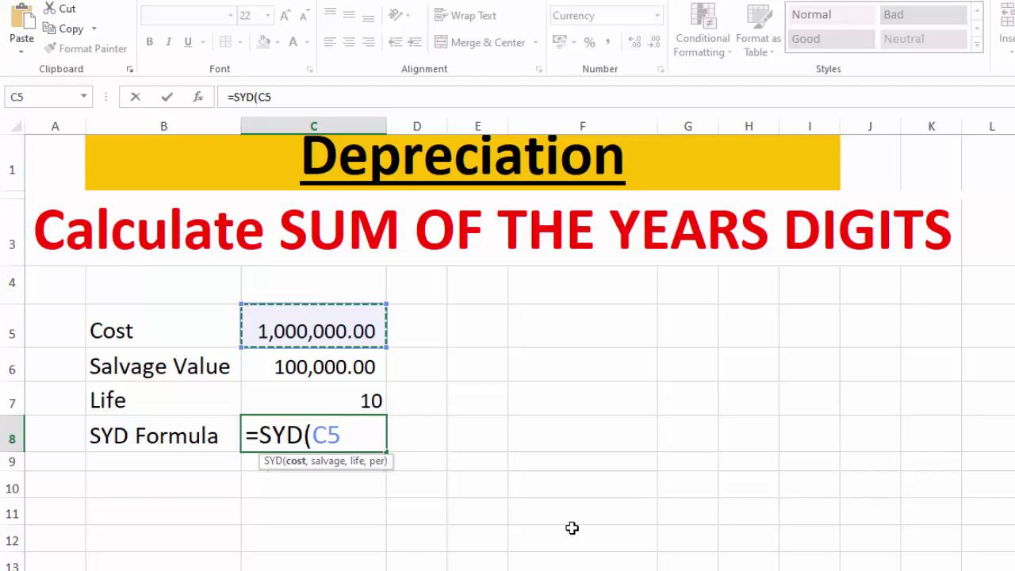
text(,)
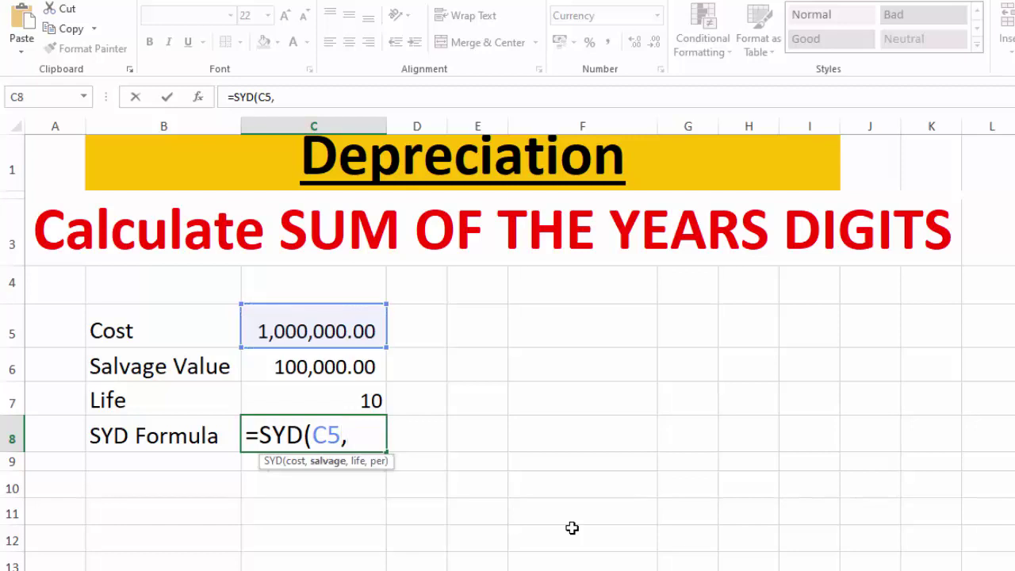
click(327, 374)
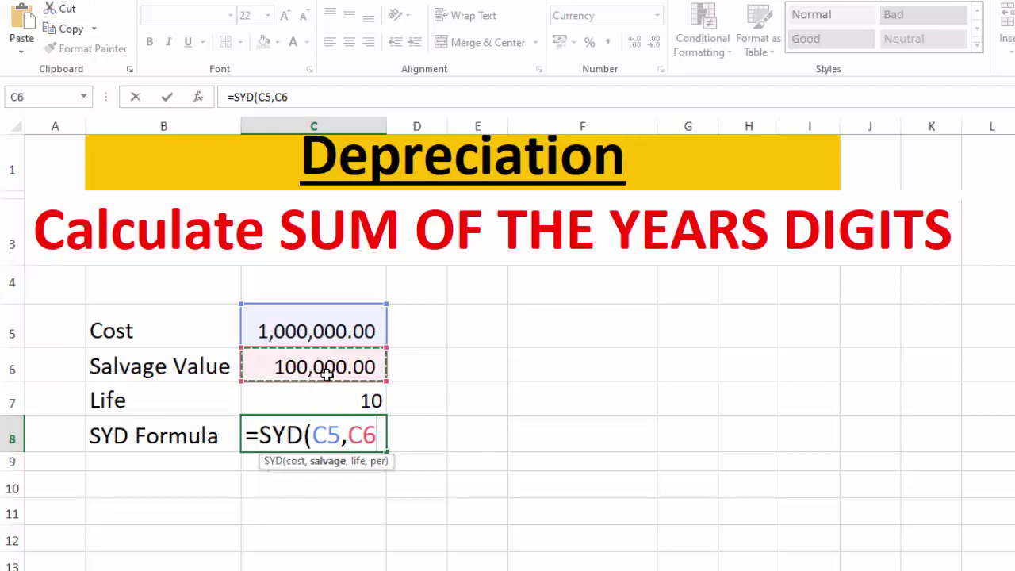
text(,)
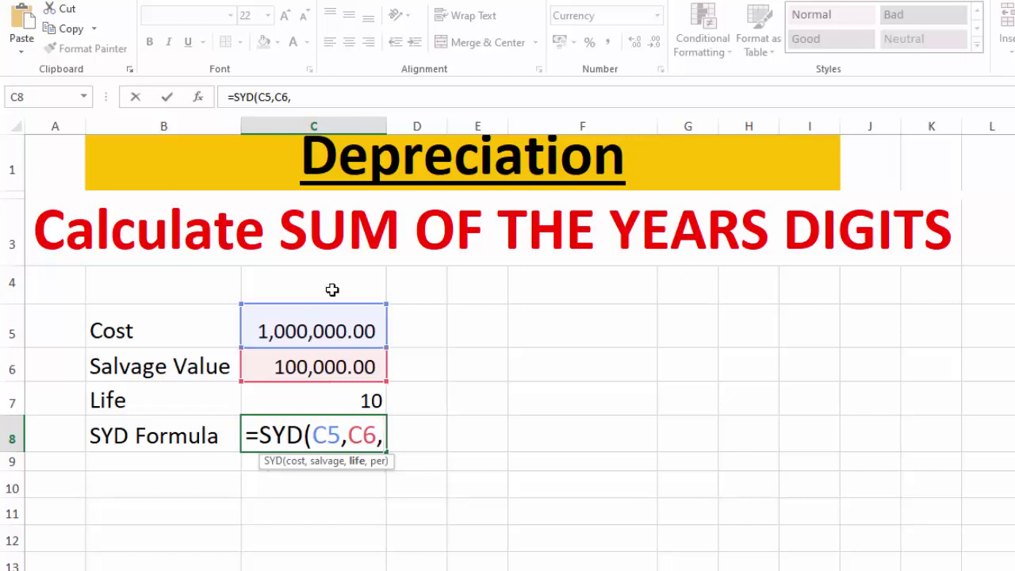
click(339, 401)
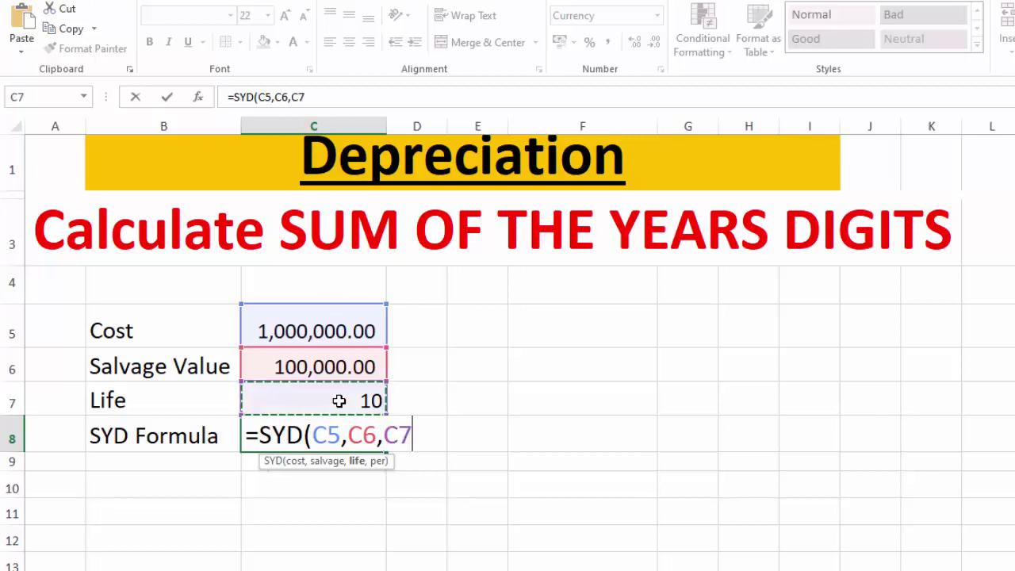
text(,)
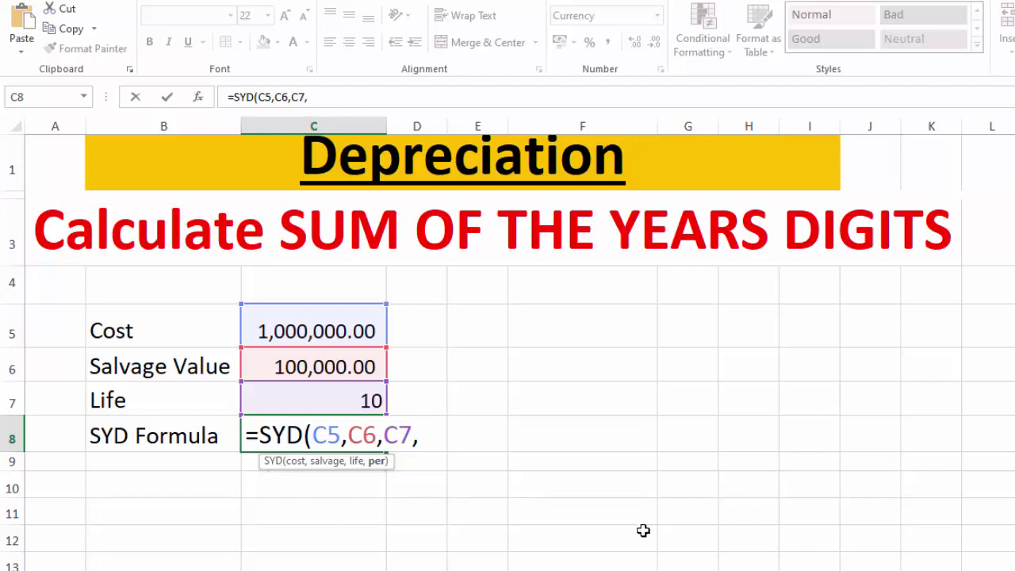
text(Rs1)
text())
key(Return)
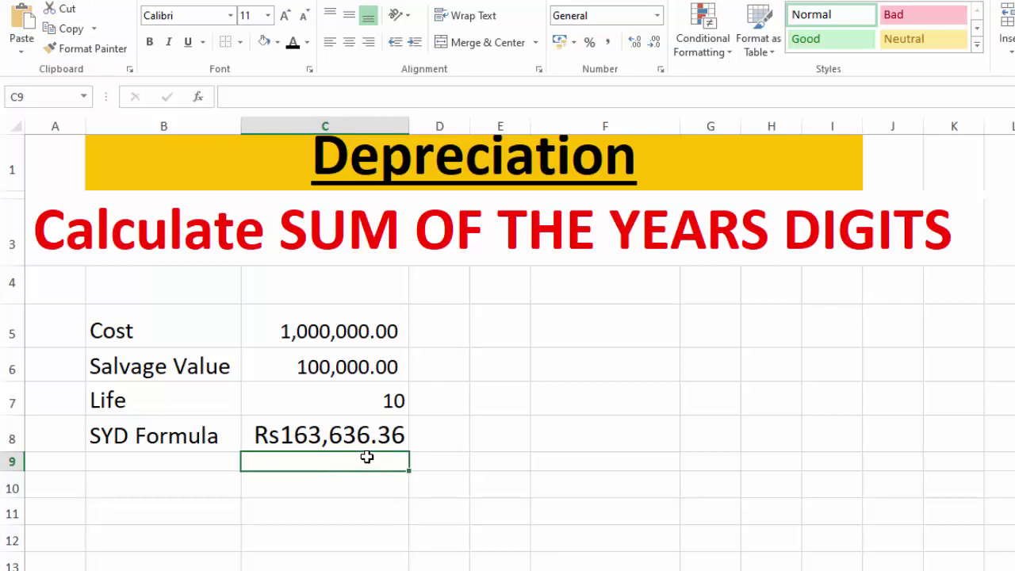
Apply All Borders to the Cost–SYD Formula table in B5:C8
click(365, 446)
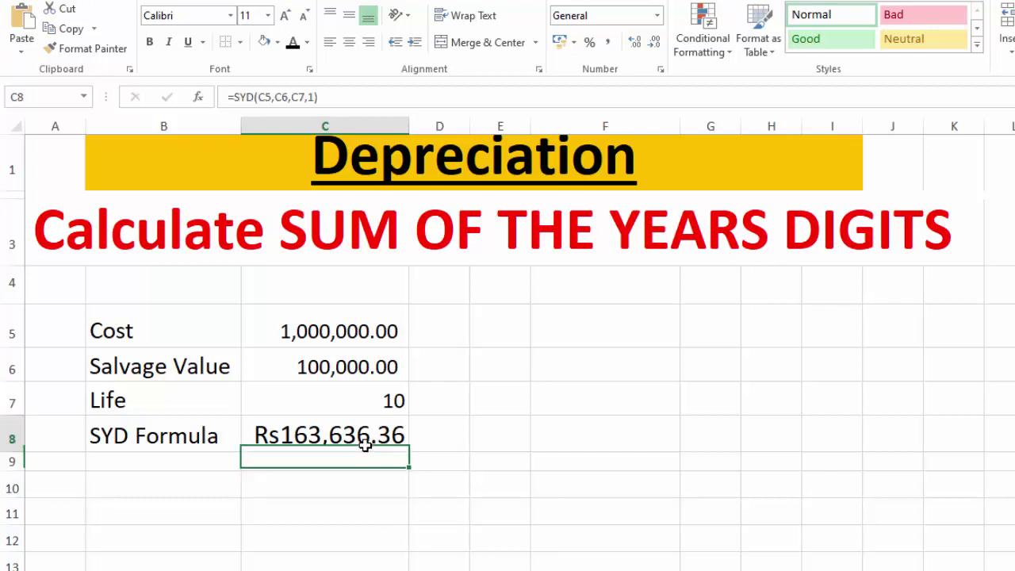
click(658, 16)
click(658, 15)
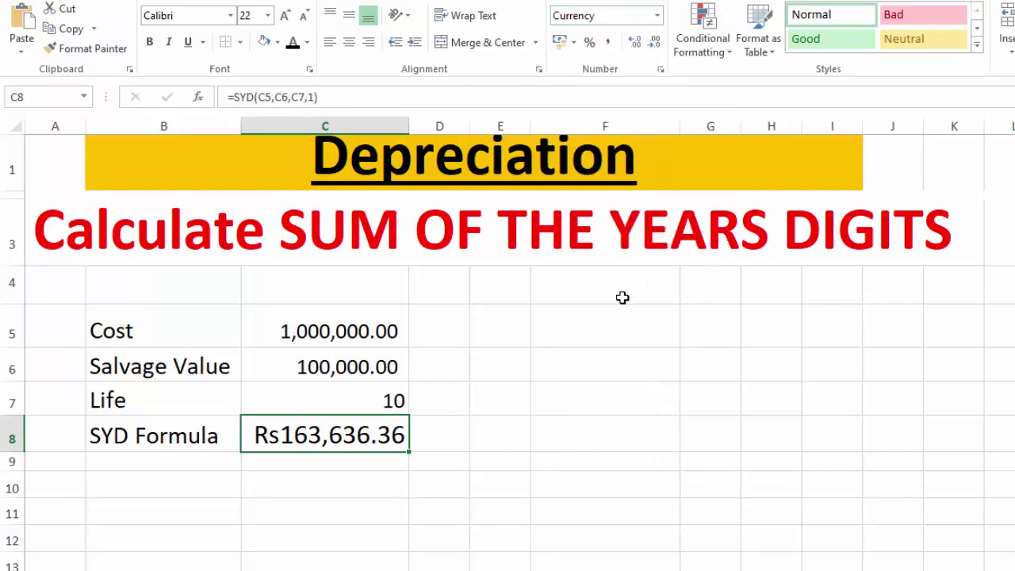
drag(202, 325, 294, 442)
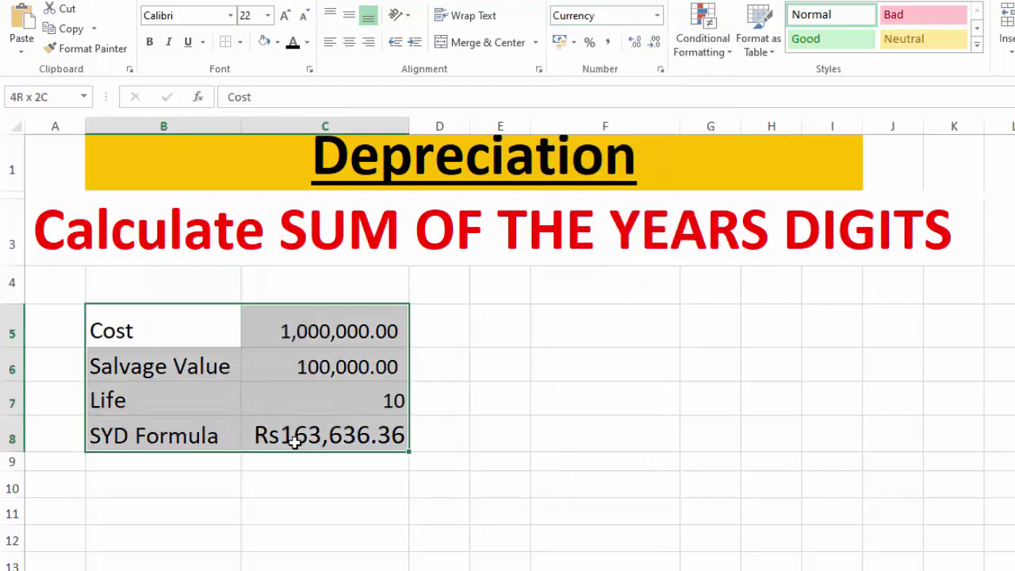
click(241, 42)
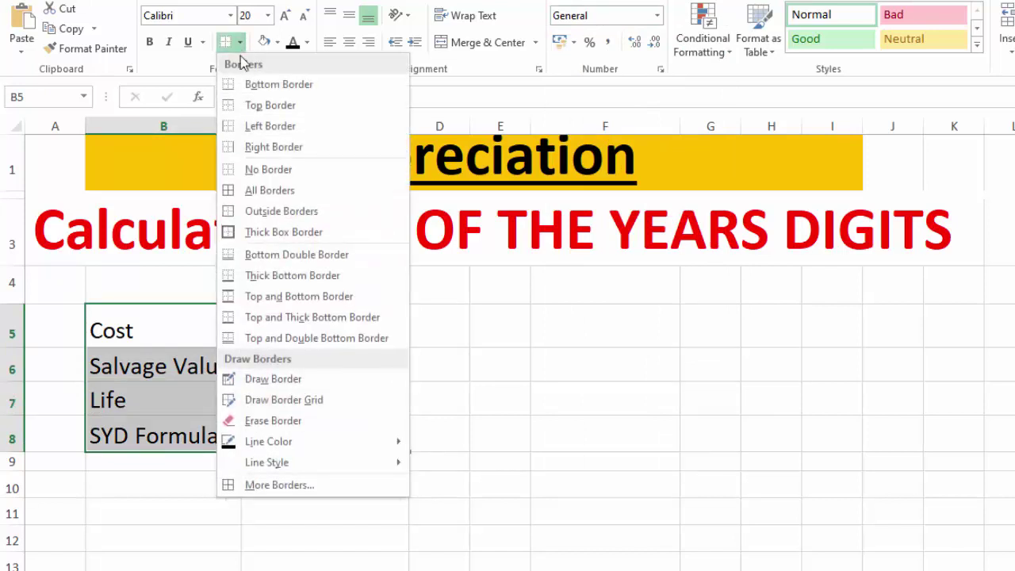
click(270, 190)
click(606, 462)
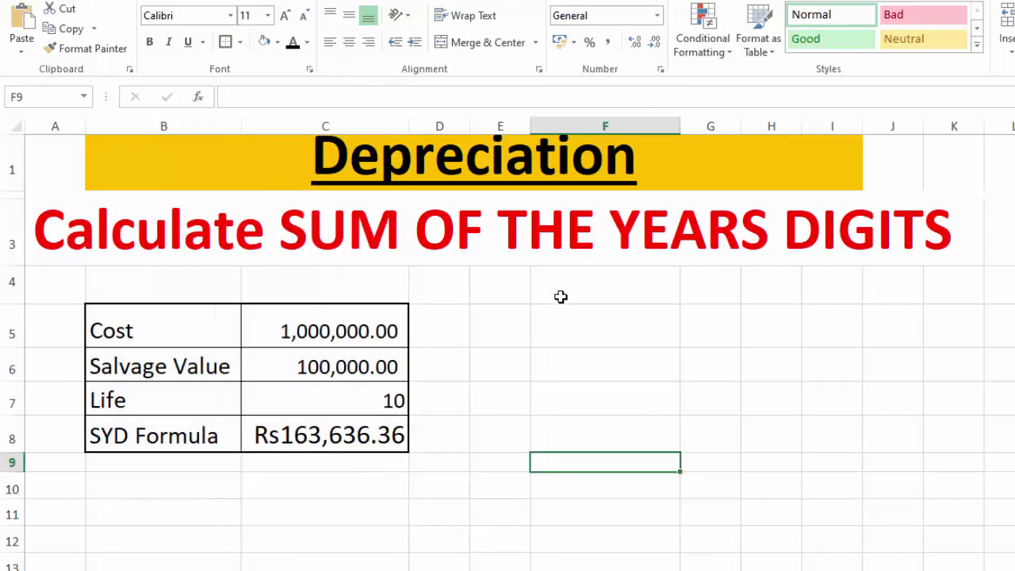
drag(510, 293, 590, 293)
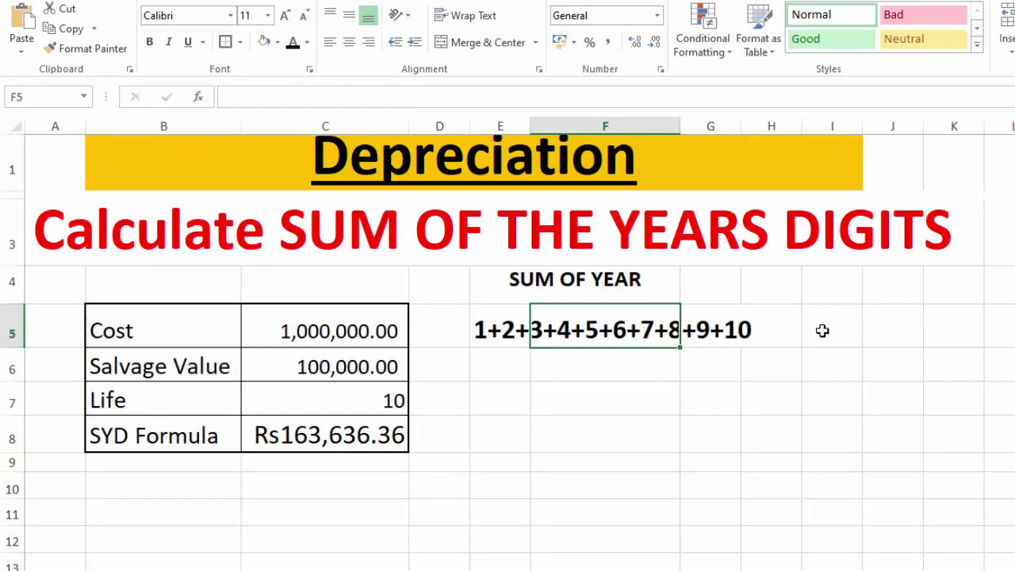
Add a 'Total year' heading in cell I4
click(822, 330)
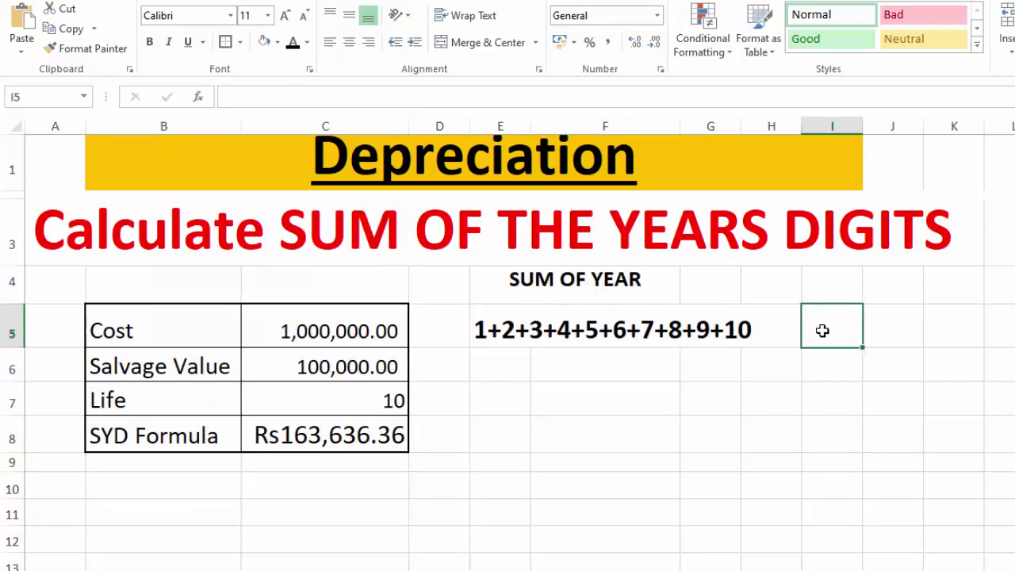
click(814, 286)
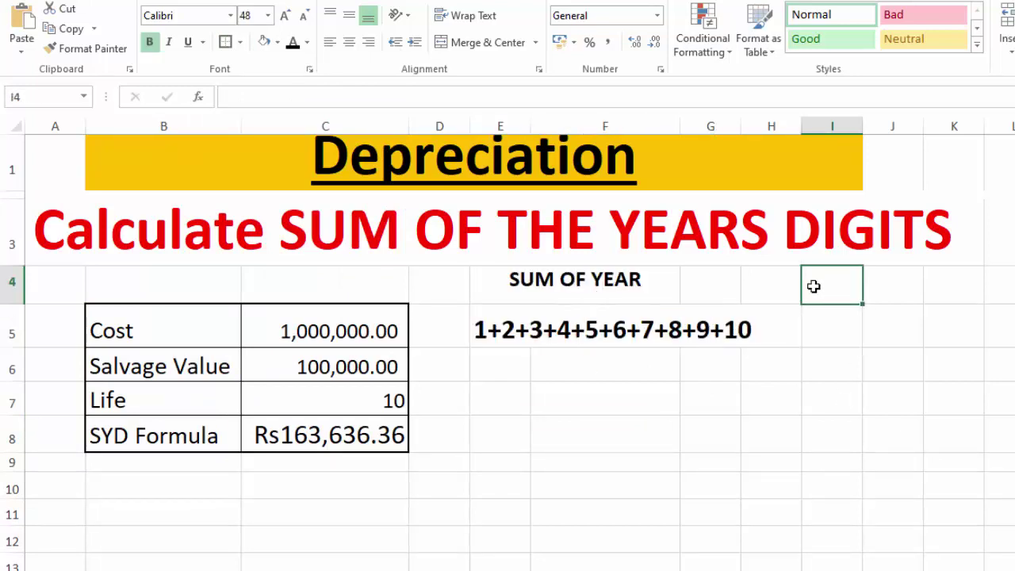
text(Total year)
click(827, 331)
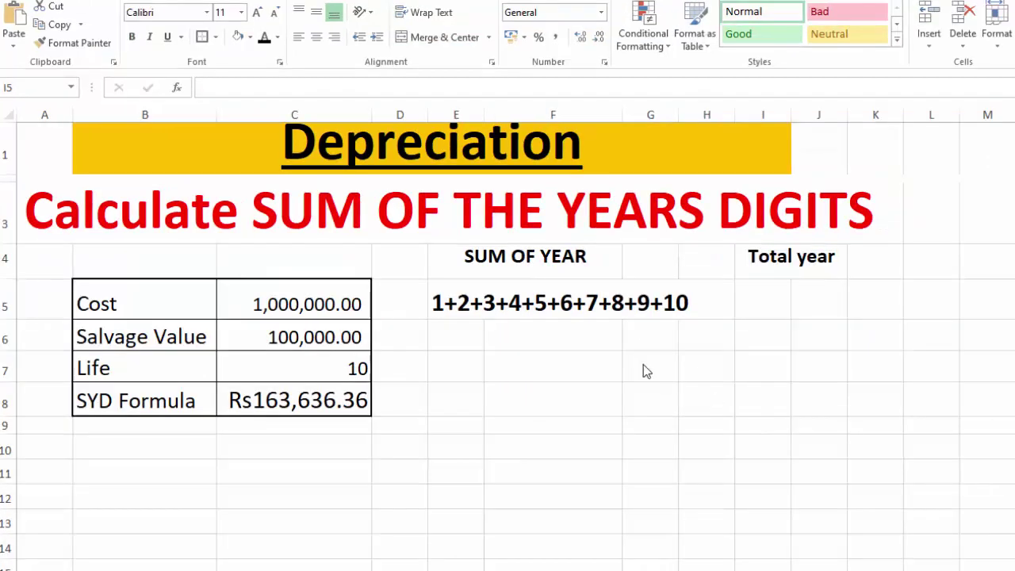
Remove the leading equals sign so E5 displays 1+2+3+4+5+6+7+8+9+10 as text
key(F2)
click(436, 304)
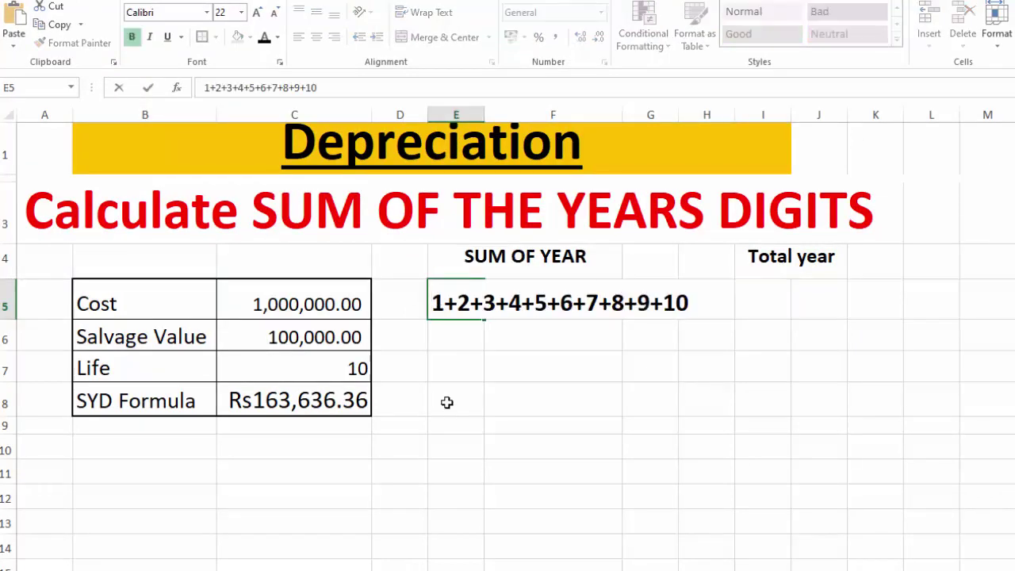
key(F2)
key(Home)
text(+)
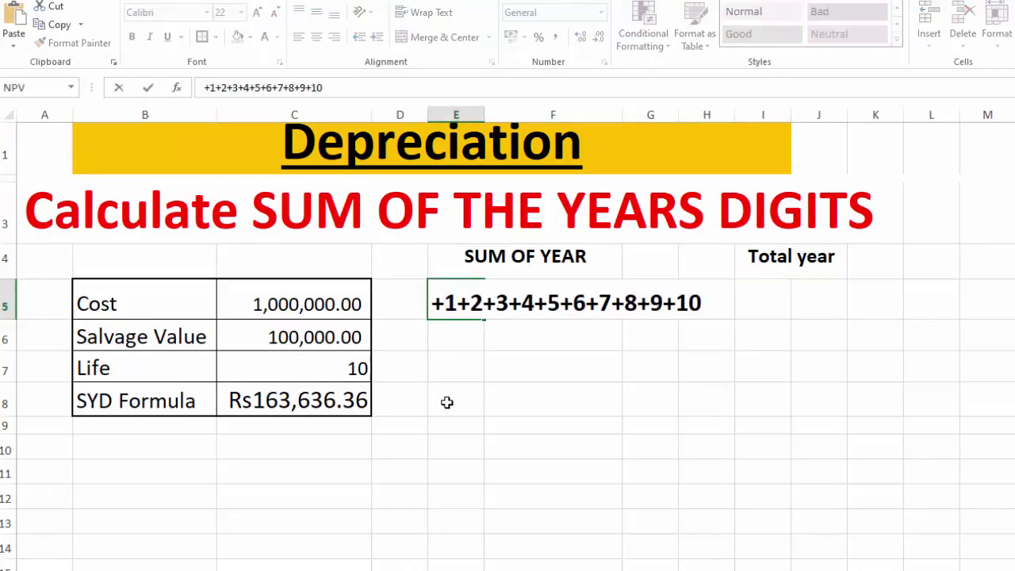
key(BackSpace)
text(=)
key(Return)
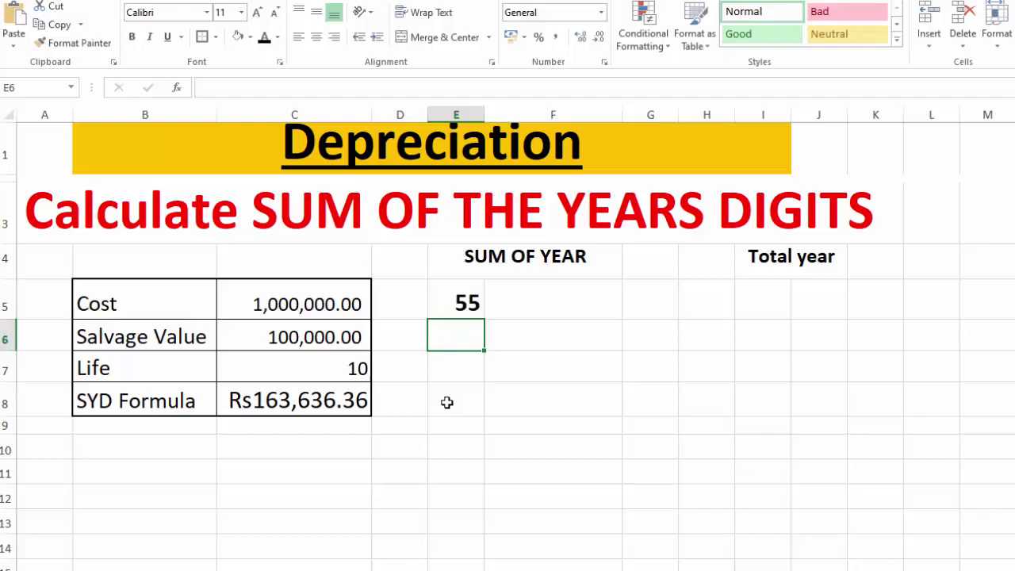
double_click(448, 301)
key(Home)
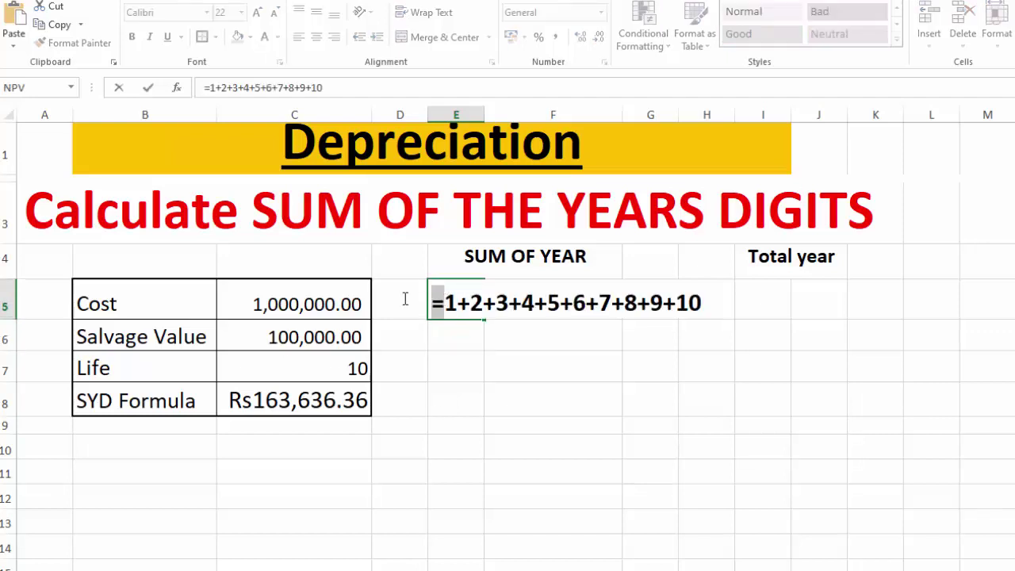
key(Delete)
key(ctrl+Return)
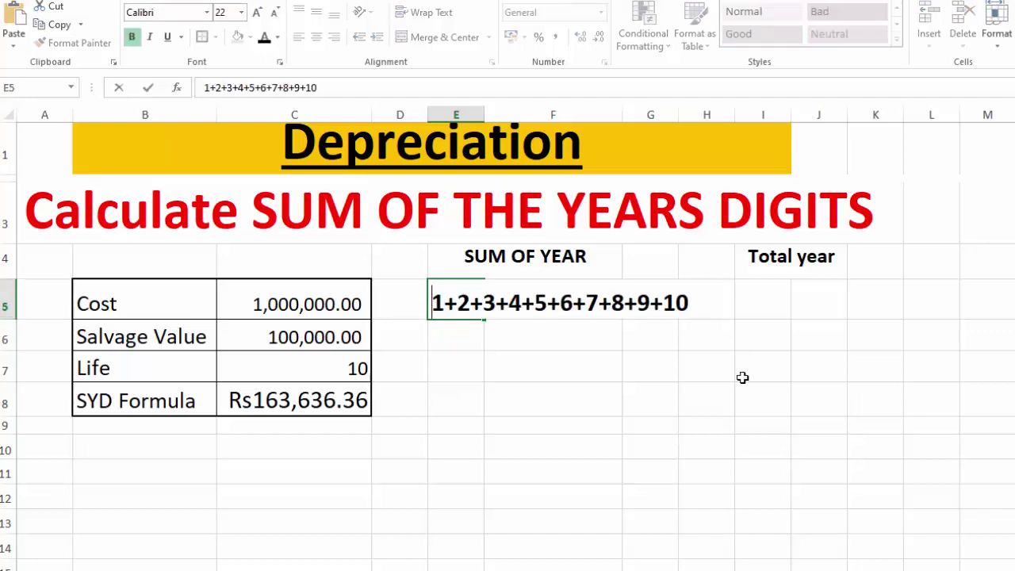
key(Tab)
Enter 55 as the Total year value under the heading
click(774, 295)
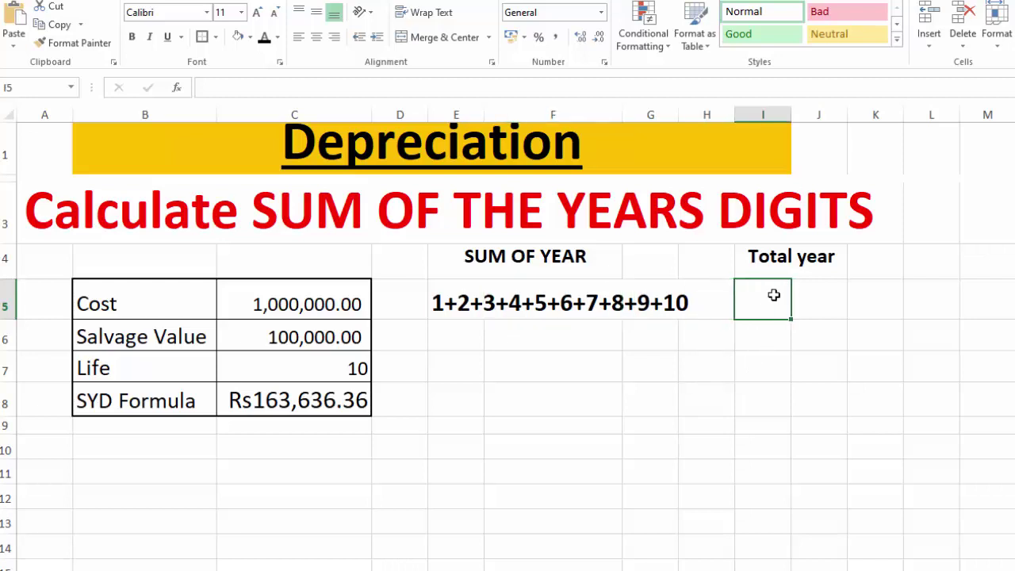
text(55)
key(ctrl+Return)
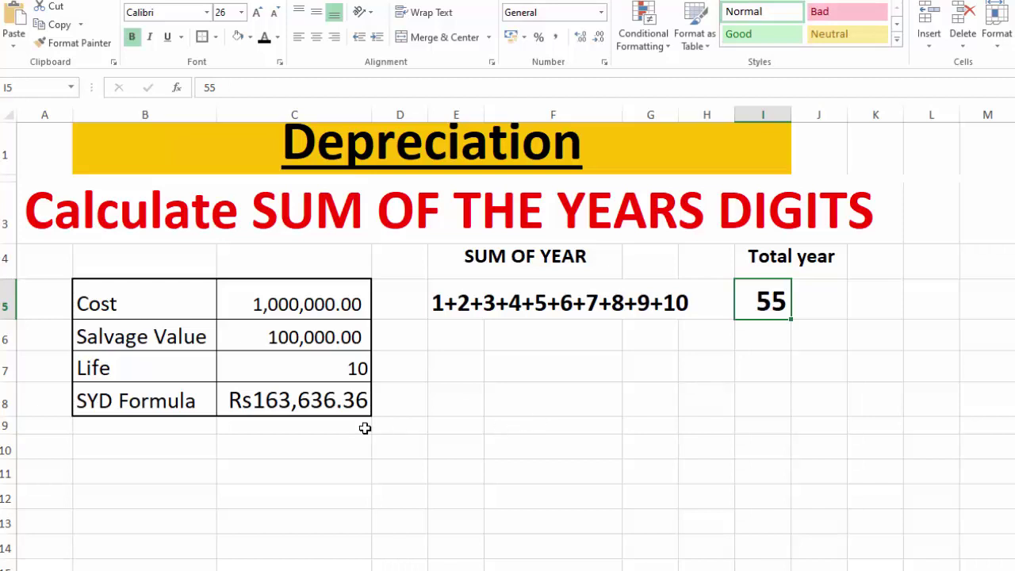
click(452, 366)
Label E7 'SYD Formula' and enter =(10/55)*(C6-C5) in F7, showing -163,636.36
text(SYD Formula)
key(Tab)
text(=)
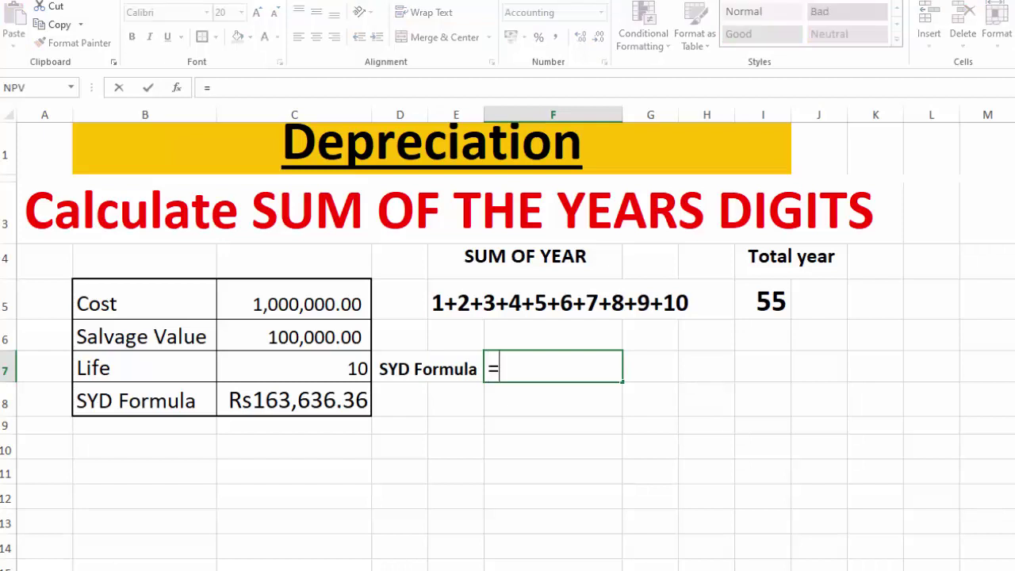
text((1)
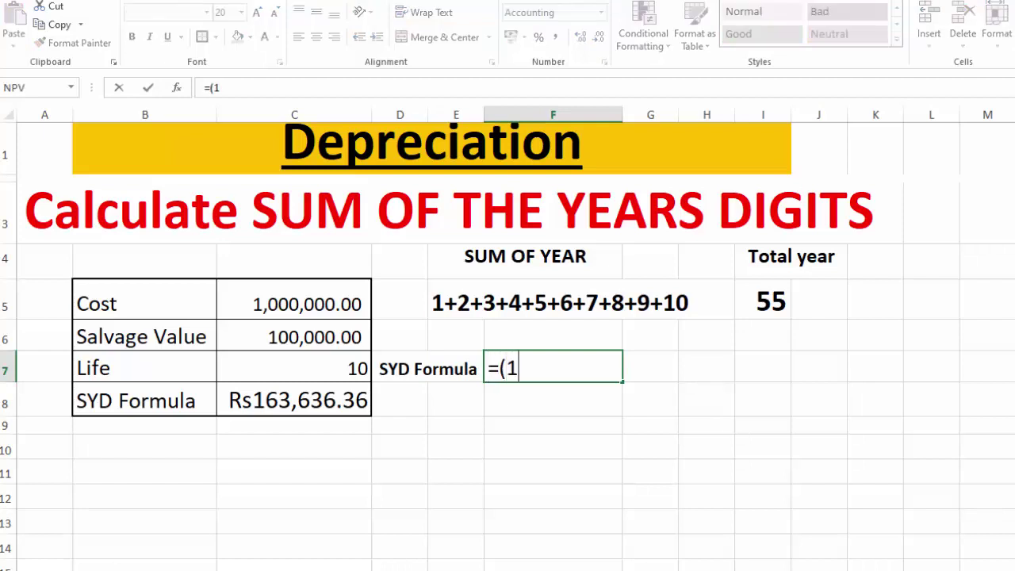
text(0/)
text(55))
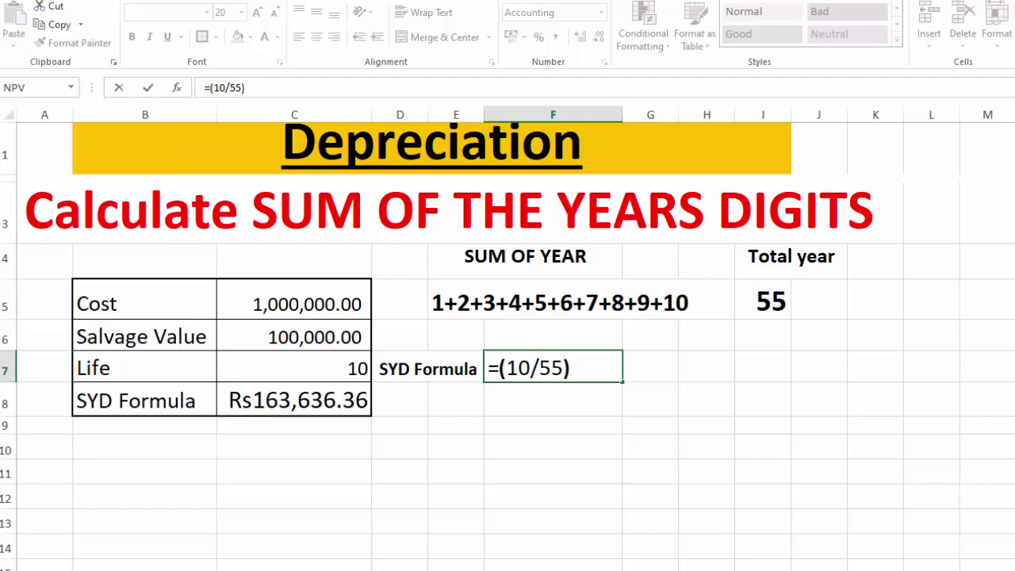
text(*)
text(()
click(316, 337)
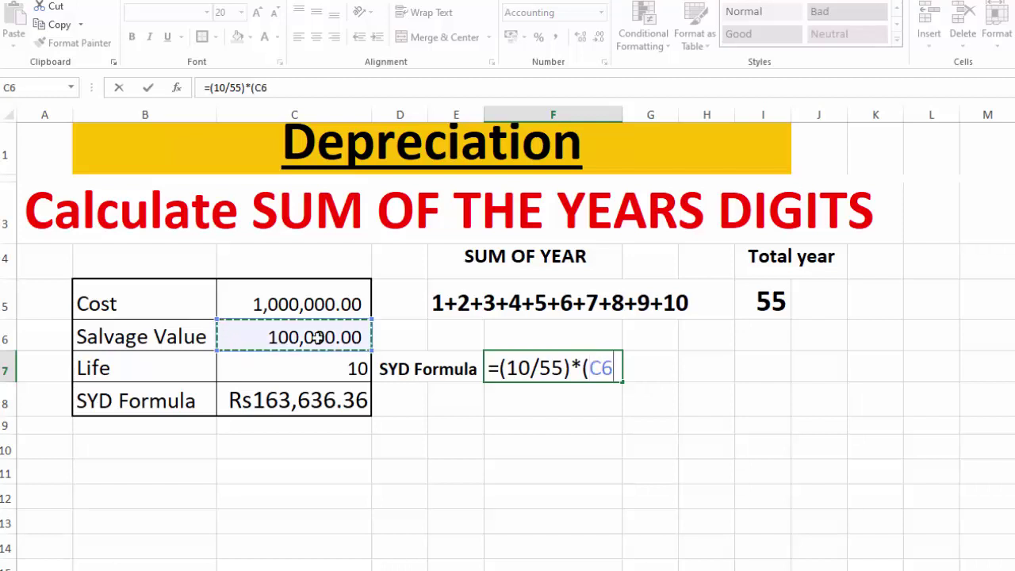
text(-)
click(286, 295)
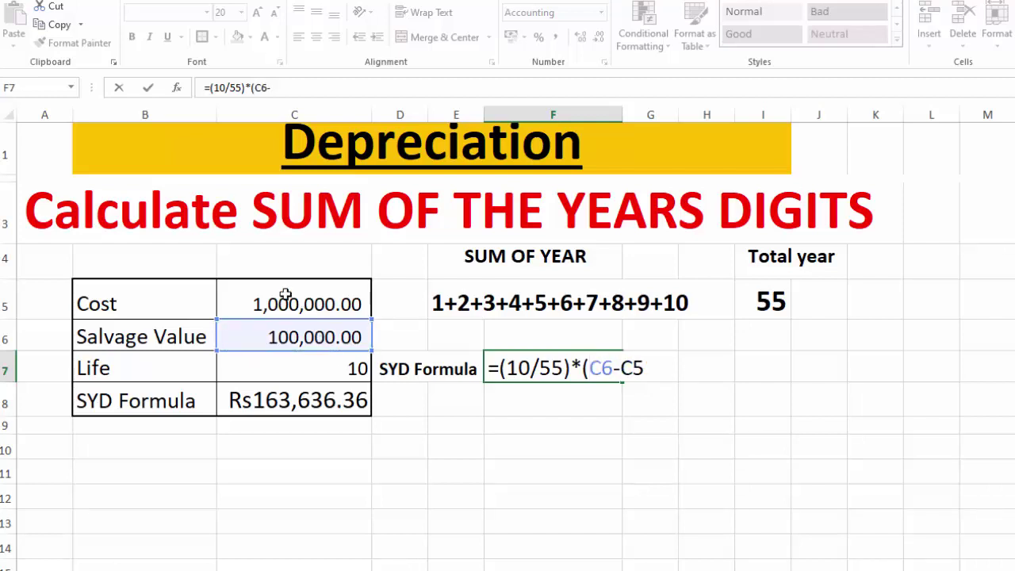
text())
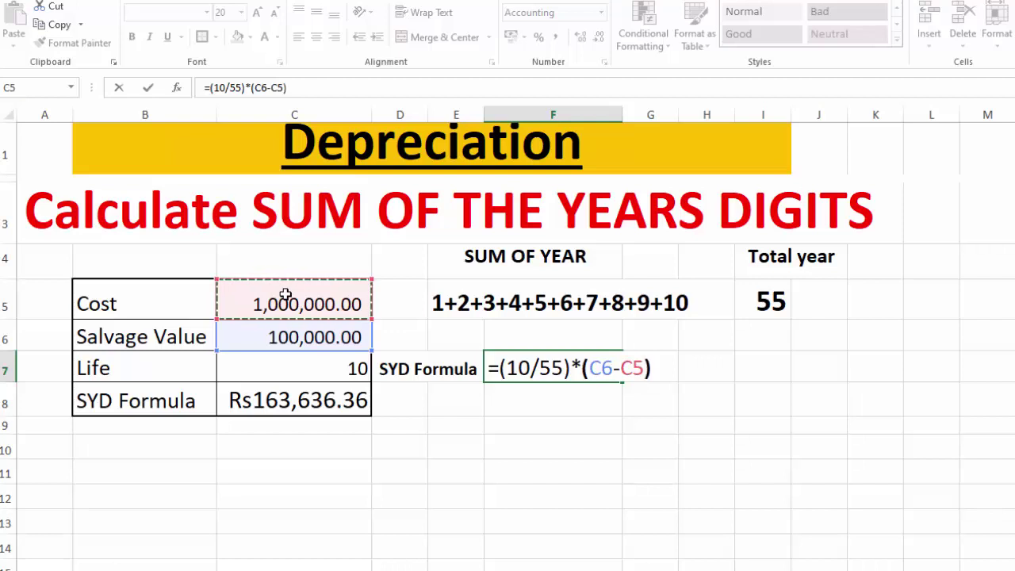
key(ctrl+Return)
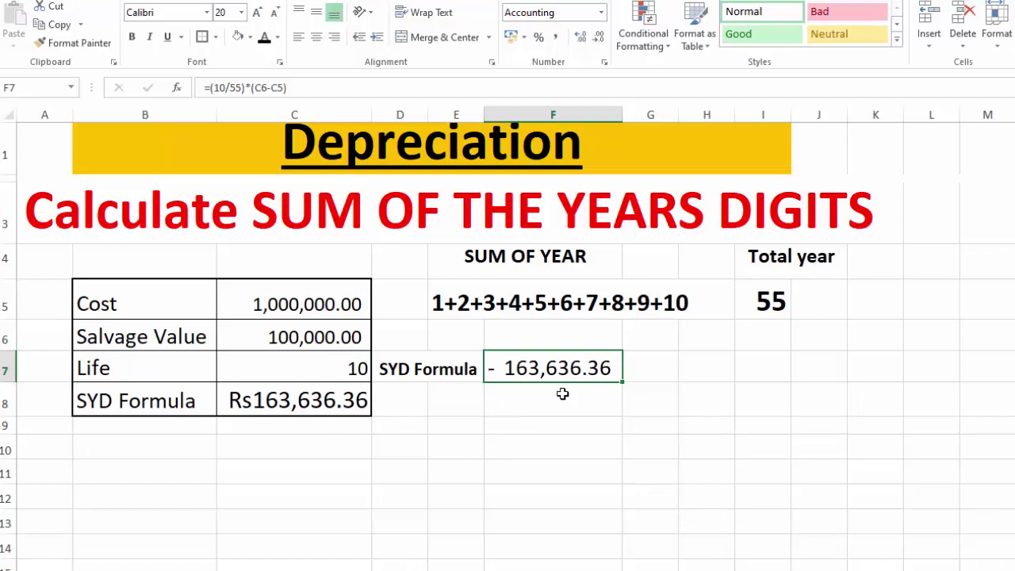
scroll(508, 341, down, 1)
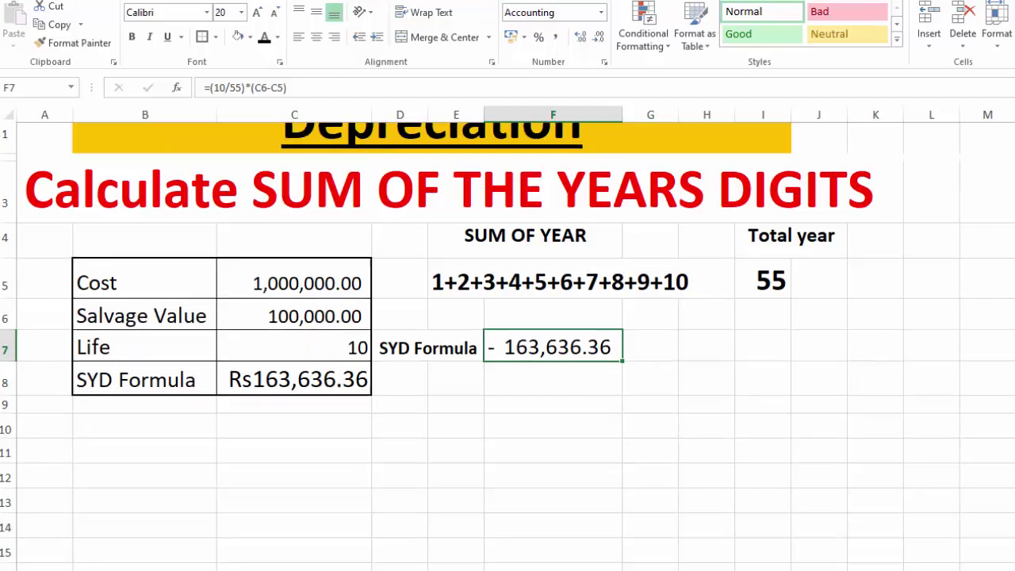
scroll(508, 341, up, 1)
Add 'Year' and 'SYD' headings in B10 and C10
scroll(507, 341, up, 1)
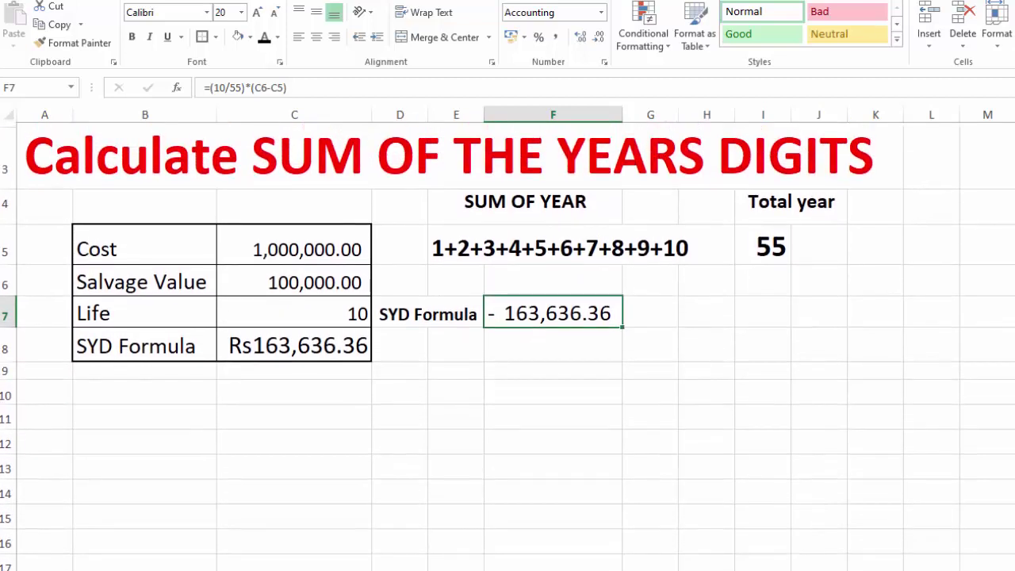
click(142, 388)
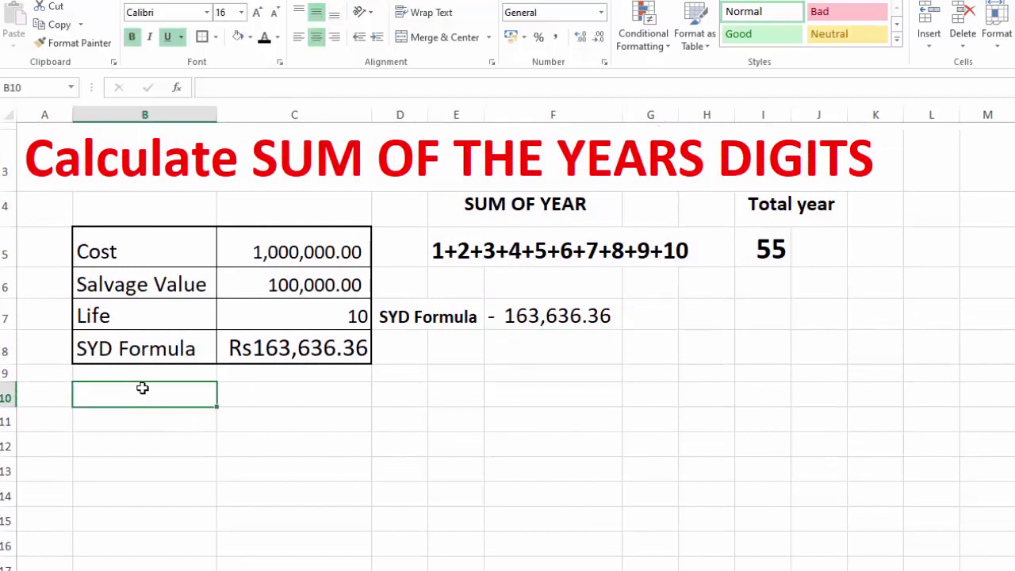
text(Year)
key(Tab)
text(SYD)
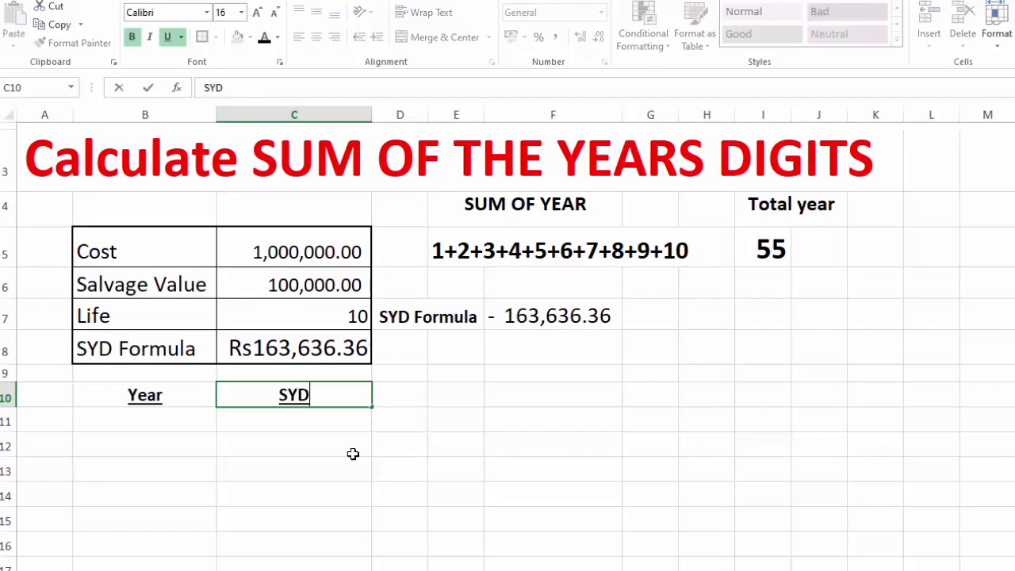
key(Return)
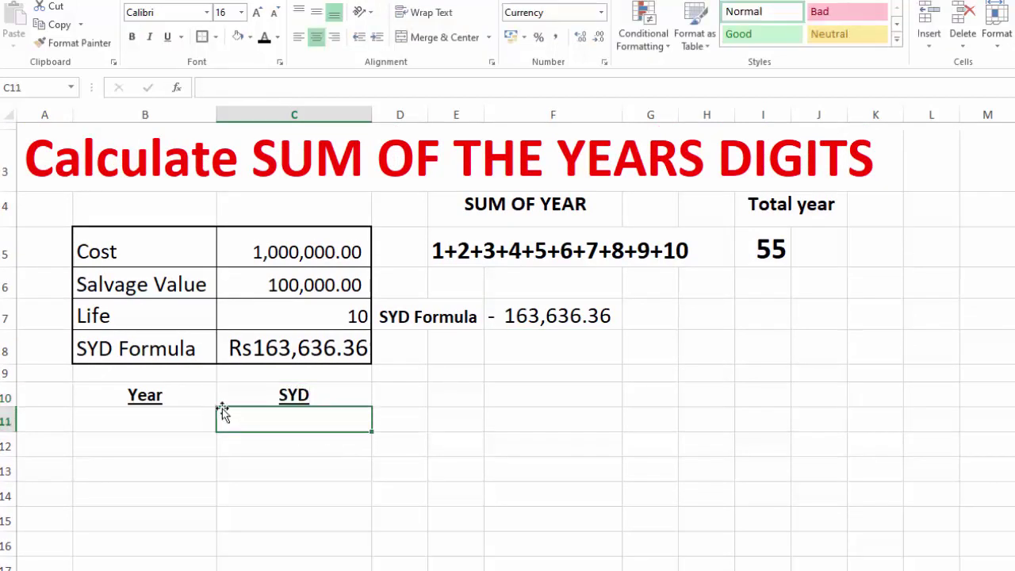
Enter years 1 and 2 in B11:B12 and fill the Year series down the column
click(164, 415)
text(1)
key(Return)
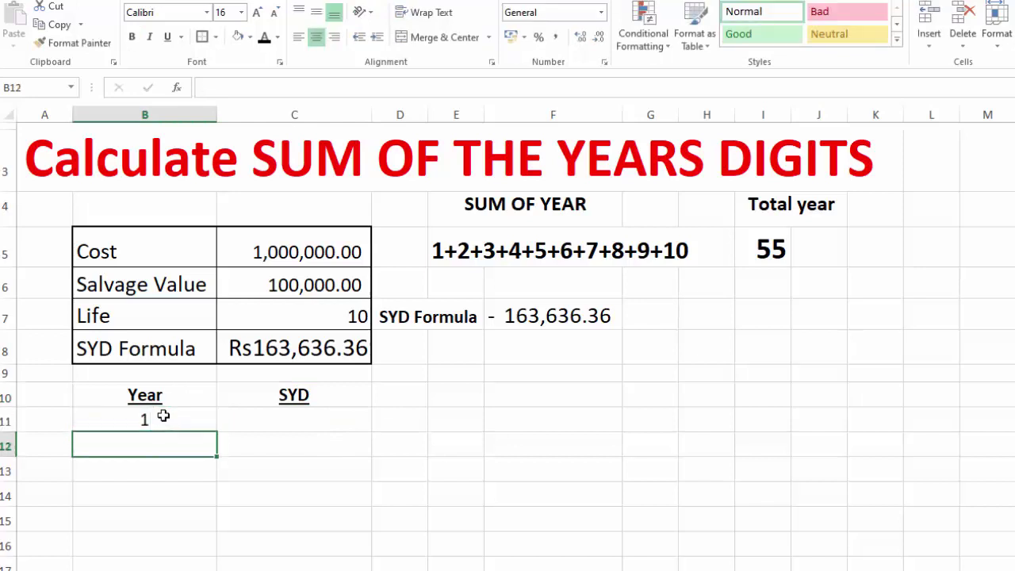
text(2)
key(Return)
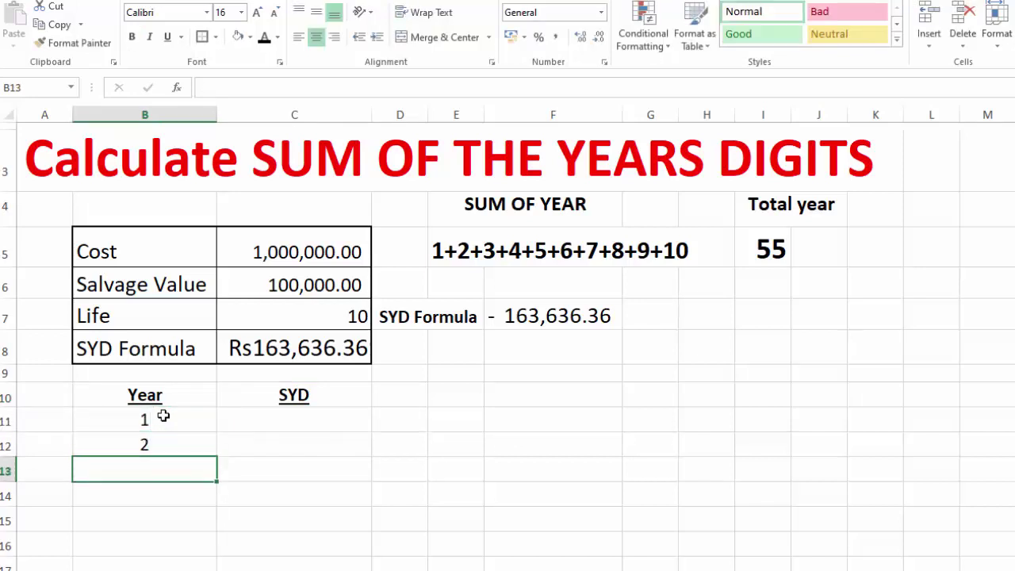
mouse_move(164, 416)
mouse_down()
mouse_move(158, 444)
mouse_move(215, 570)
mouse_up()
scroll(215, 564, down, 1)
Enter =SYD(C5,C6,C7,B11) in C11 to get Rs163,636.36 for year 1
click(319, 343)
text(=)
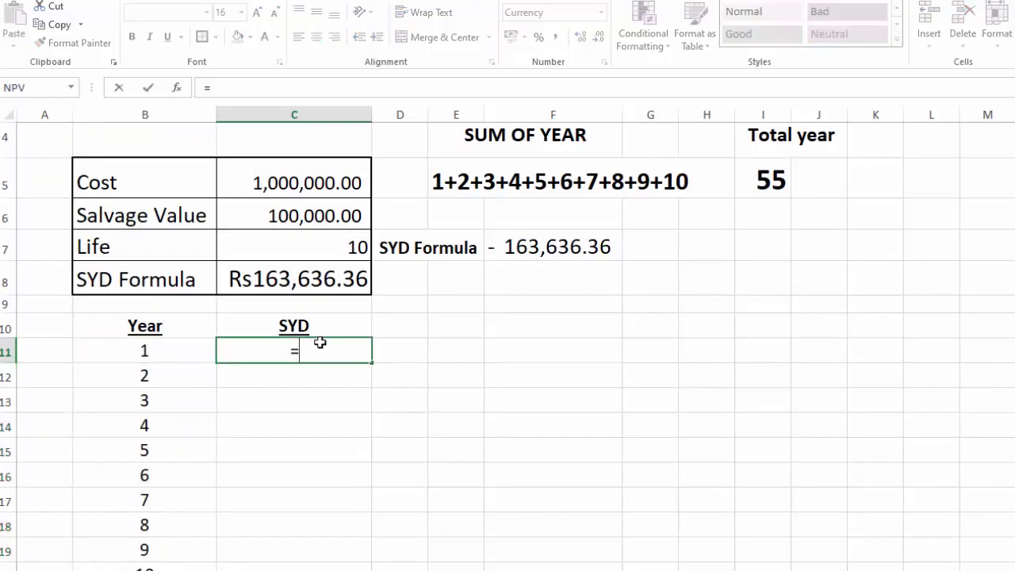
text(SYD)
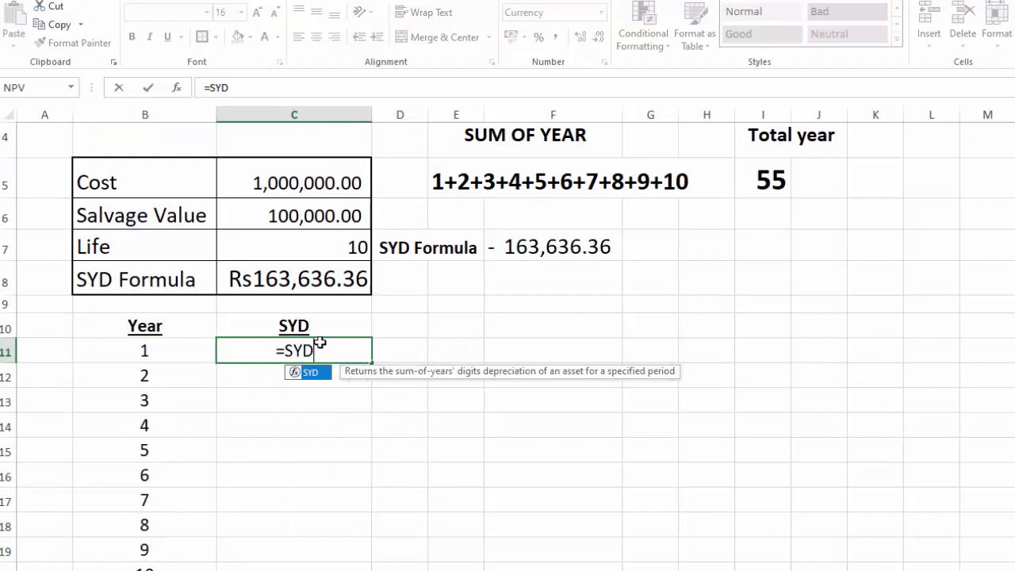
text(()
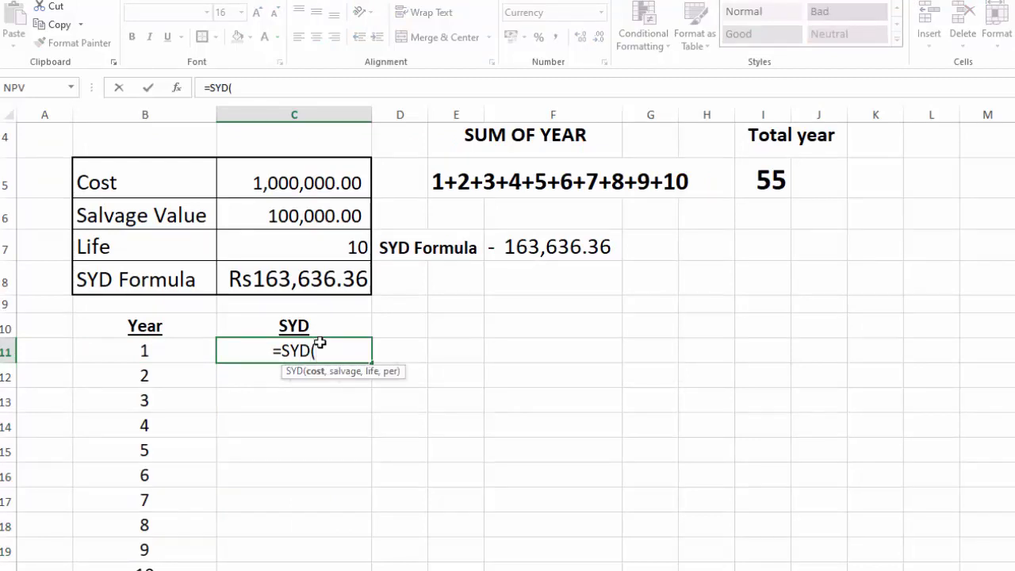
click(284, 179)
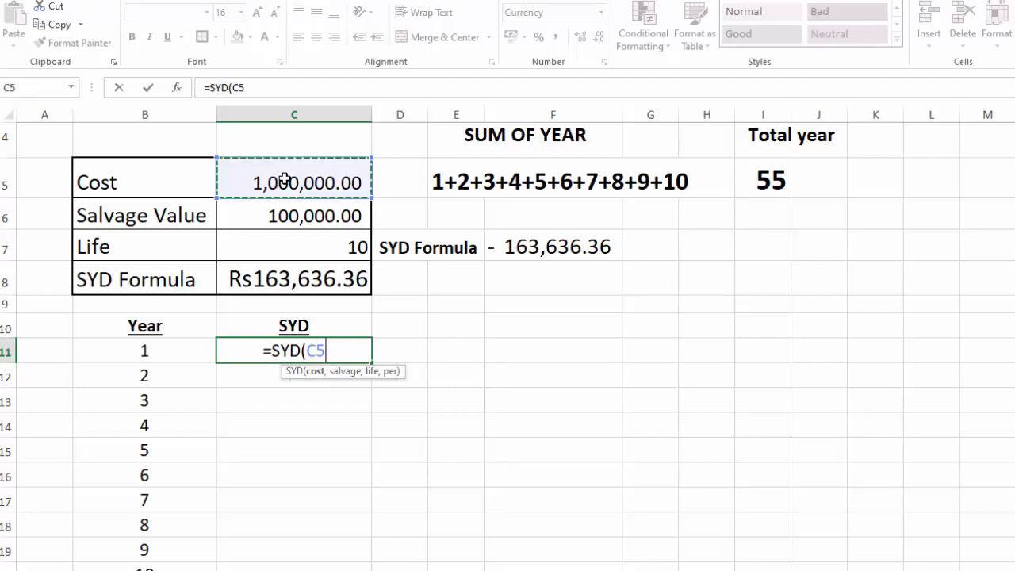
text(,)
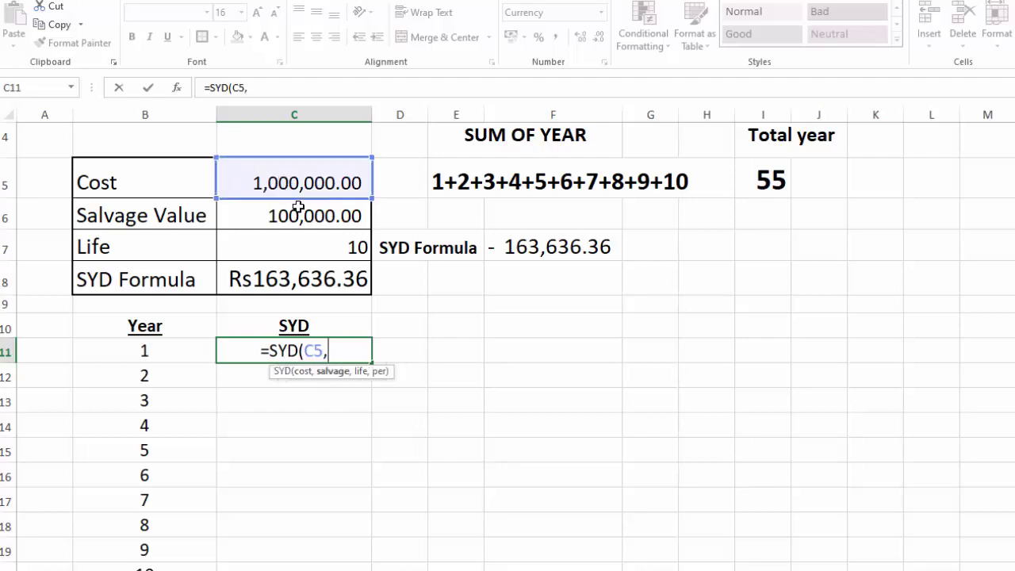
click(298, 208)
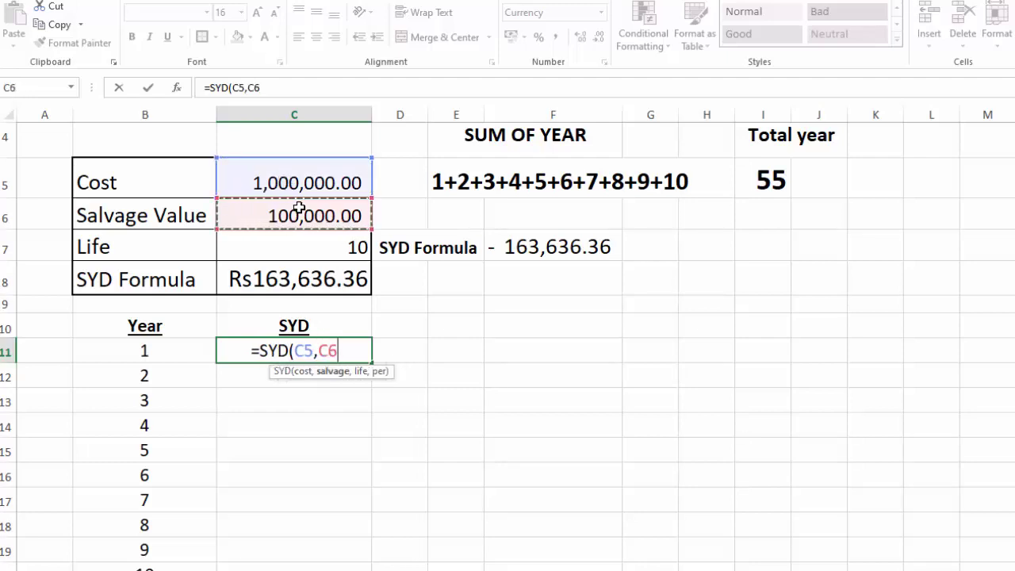
text(,)
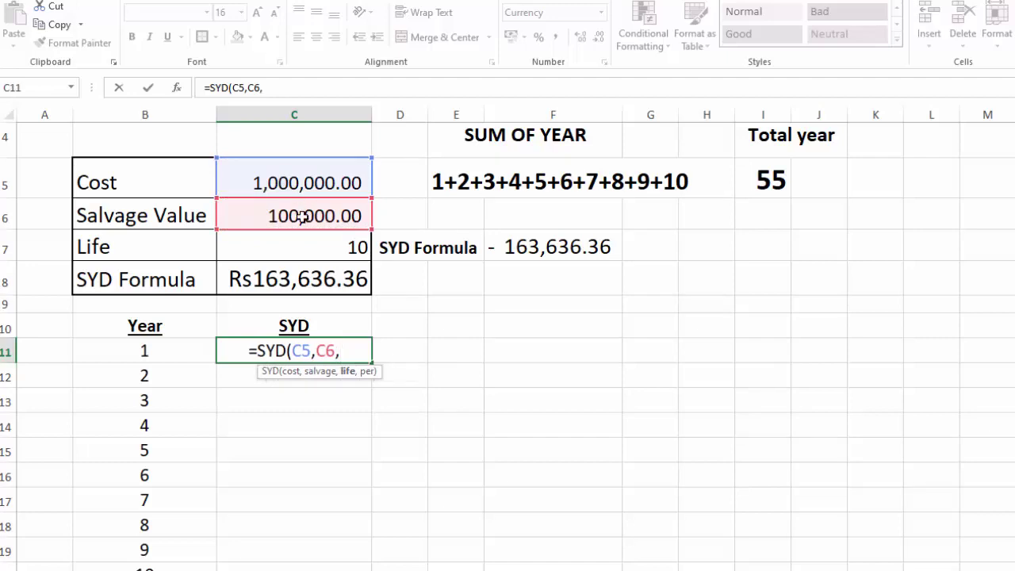
click(307, 240)
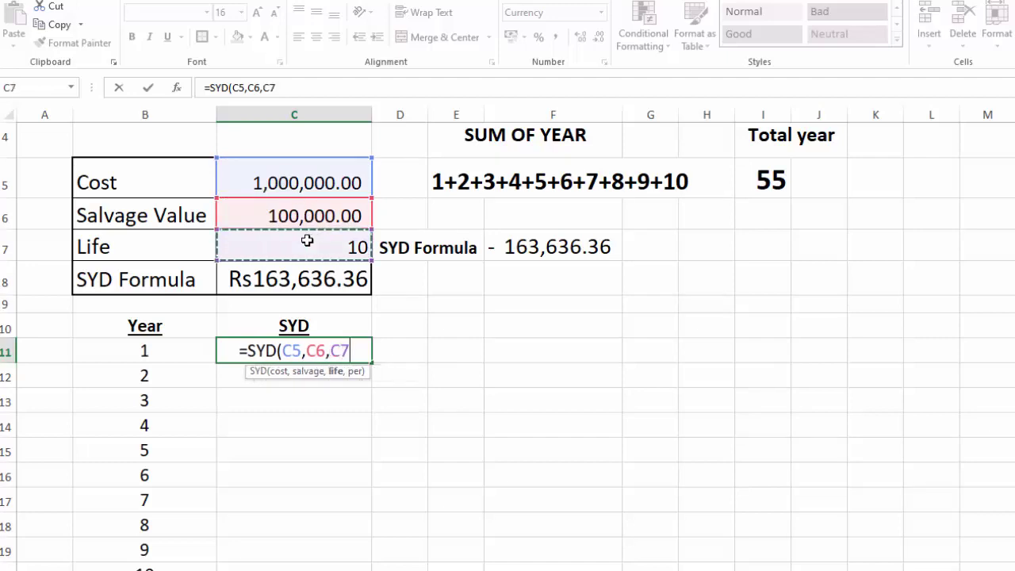
text(,)
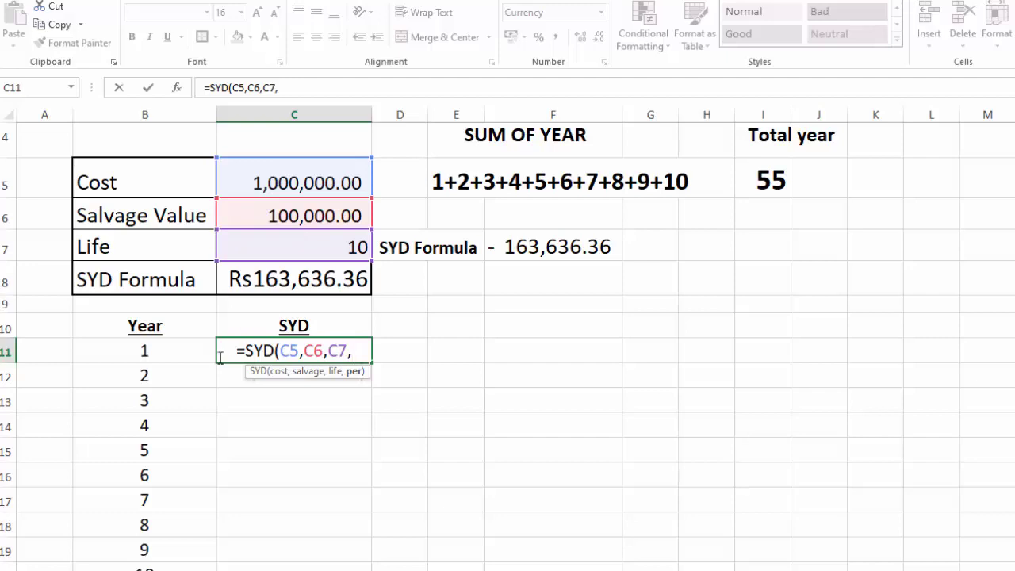
click(164, 357)
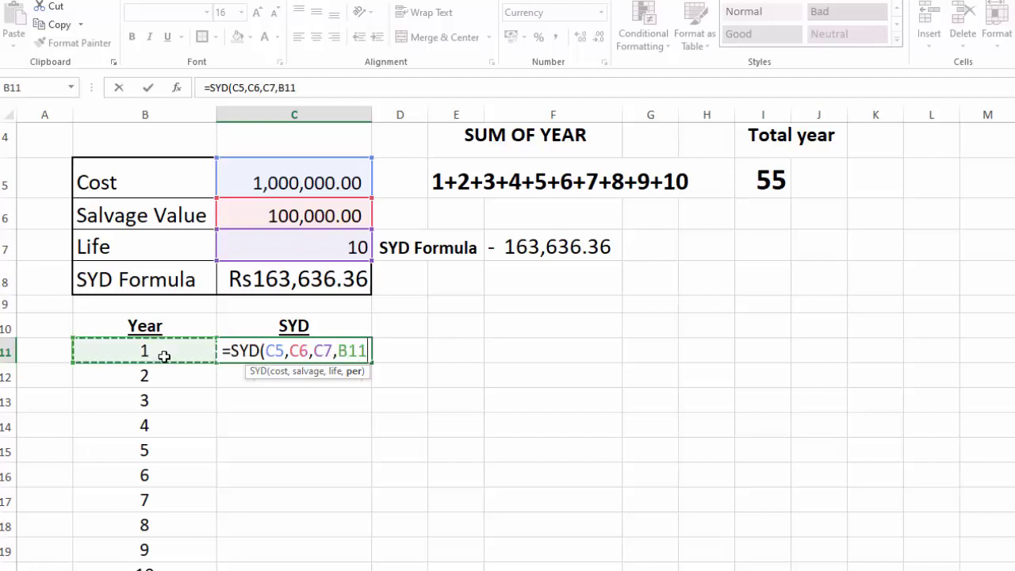
text())
key(Return)
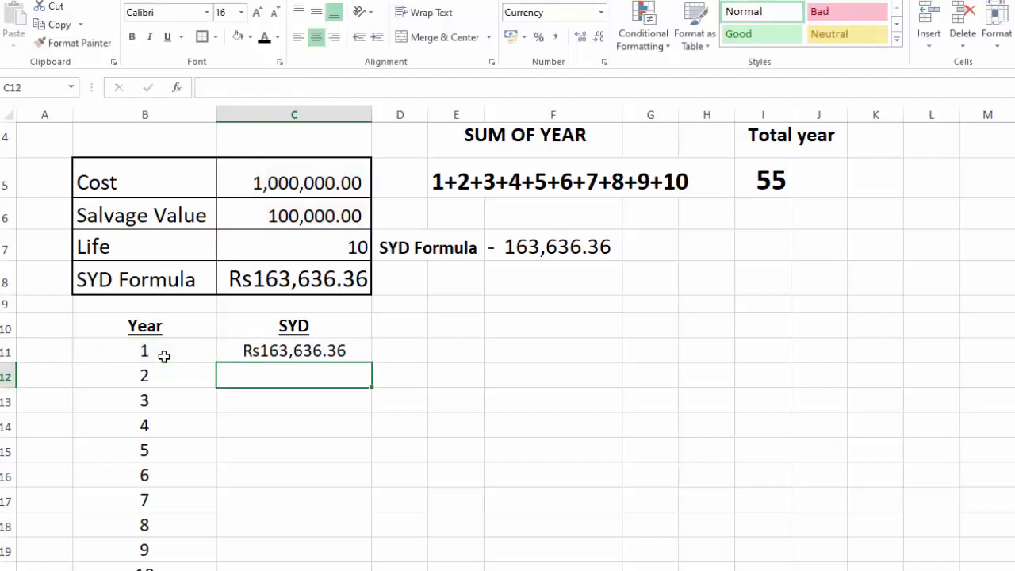
Review C11's formula references without changing them and reselect C11
double_click(281, 343)
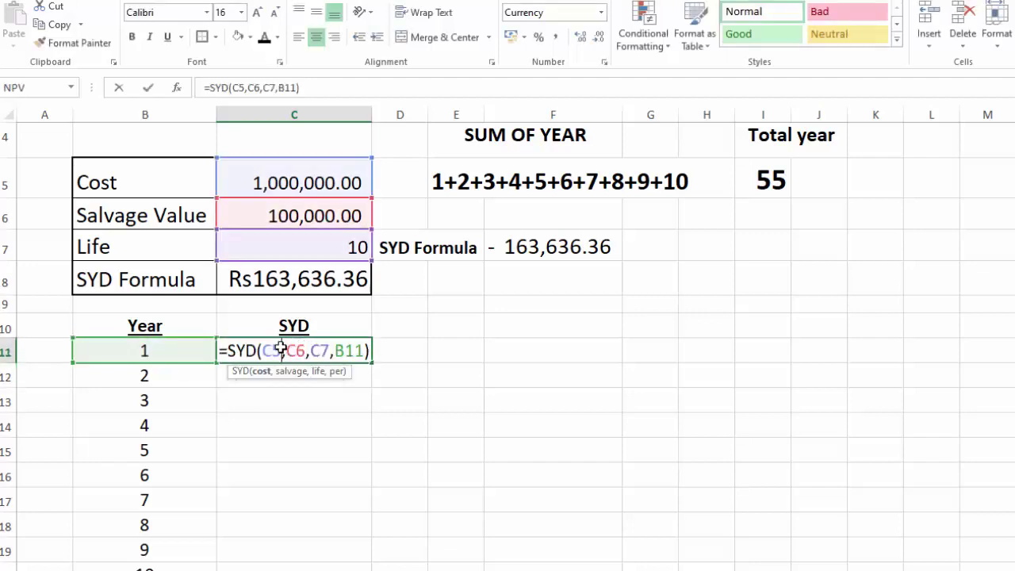
key(Tab)
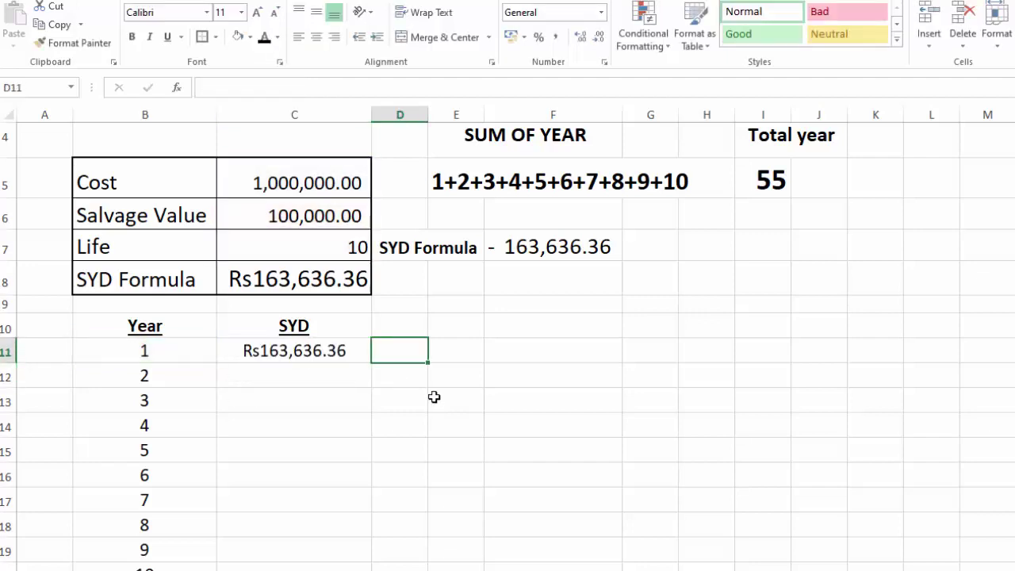
click(340, 346)
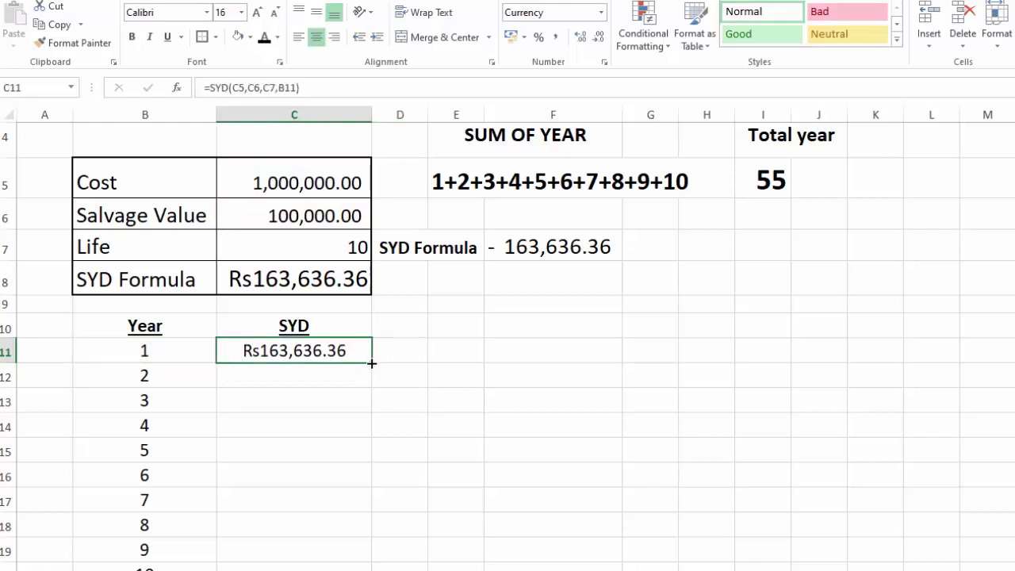
Autofill C11's SYD formula down column C, yielding Rs1.22 and #NUM!/#VALUE! errors
double_click(371, 363)
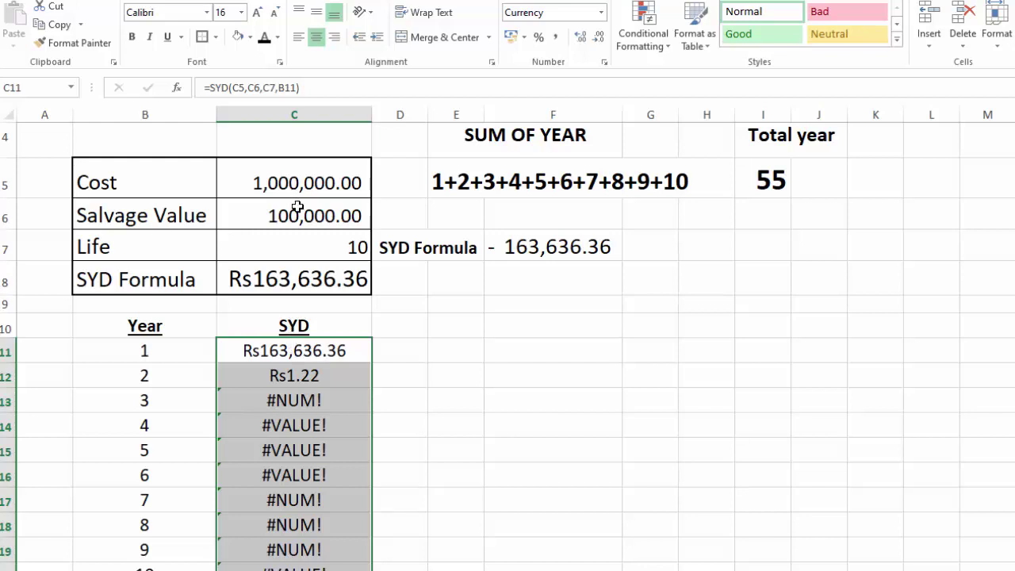
double_click(294, 350)
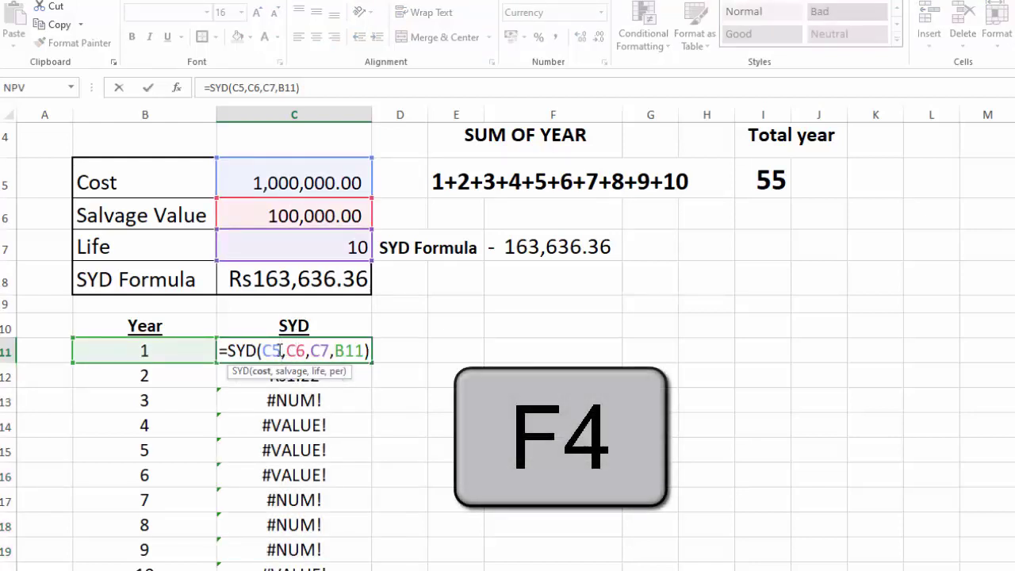
Lock the cost, salvage and life references so C11 reads =SYD($C$5,$C$6,$C$7,B11)
key(F4)
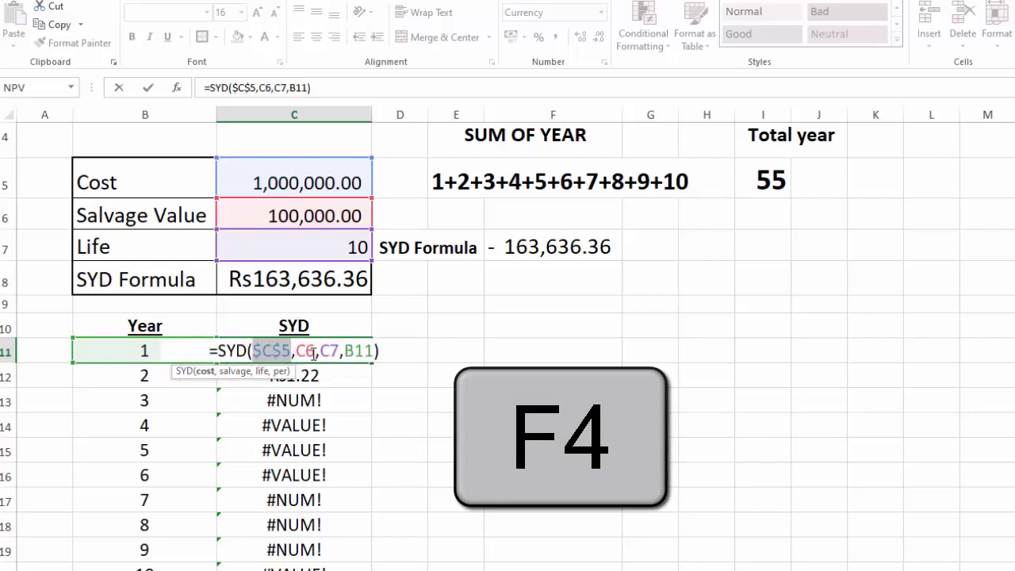
click(314, 352)
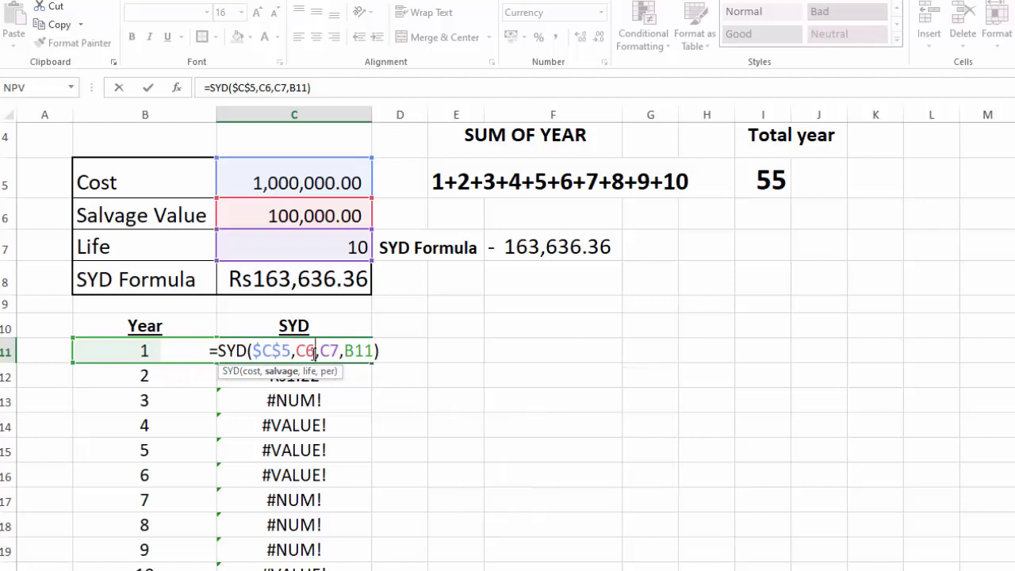
key(F4)
click(348, 351)
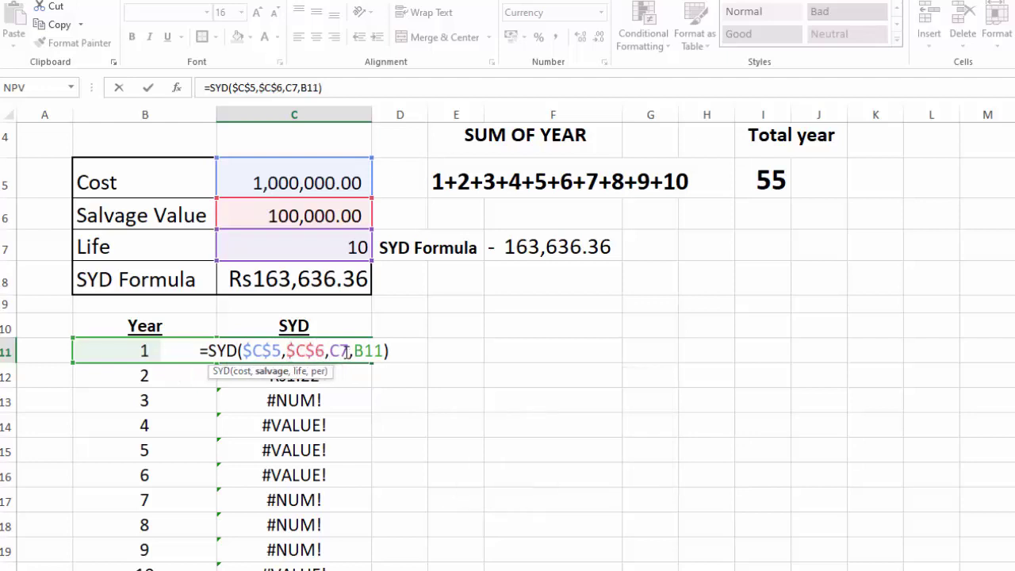
key(F4)
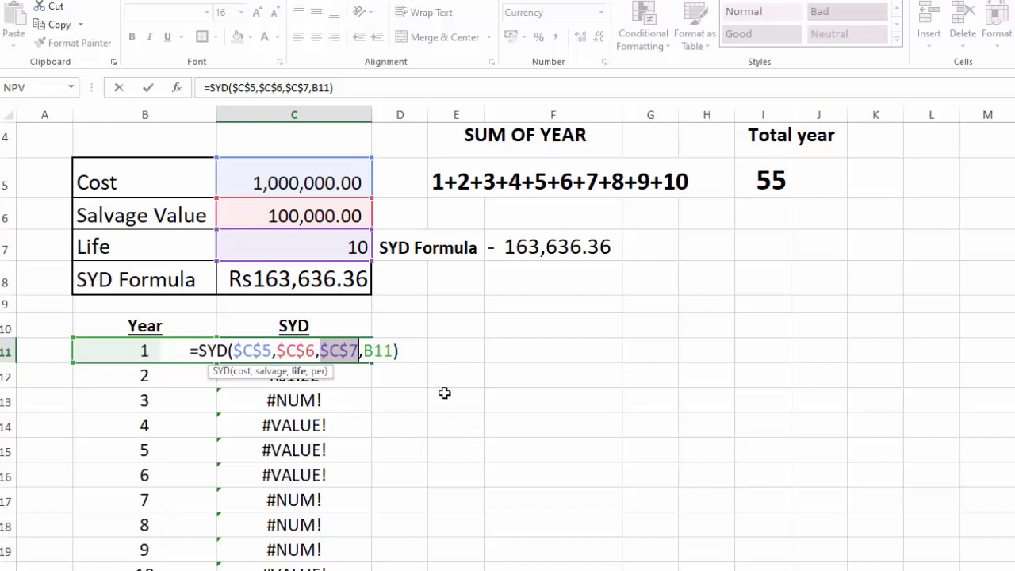
click(406, 353)
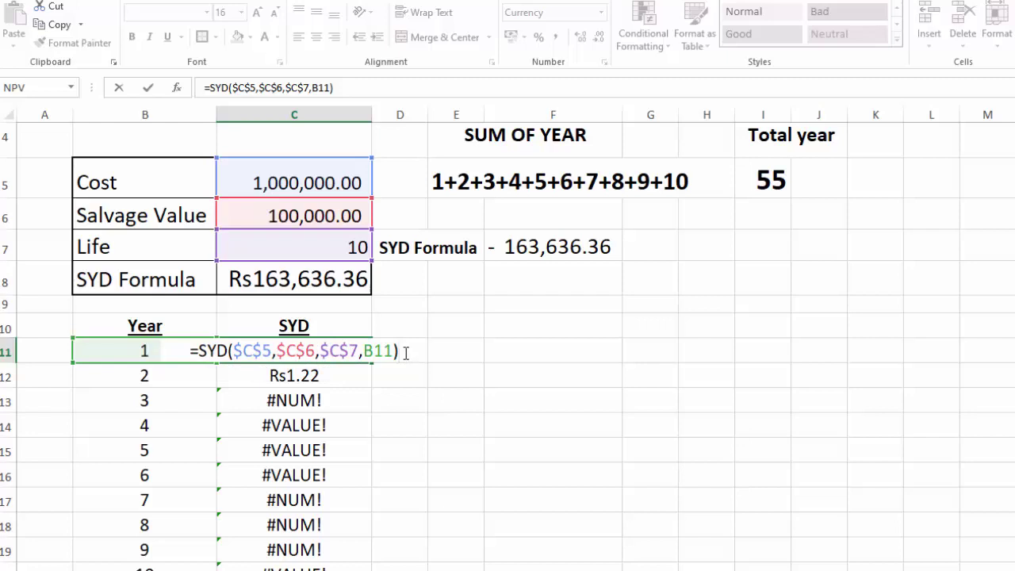
key(Return)
click(338, 350)
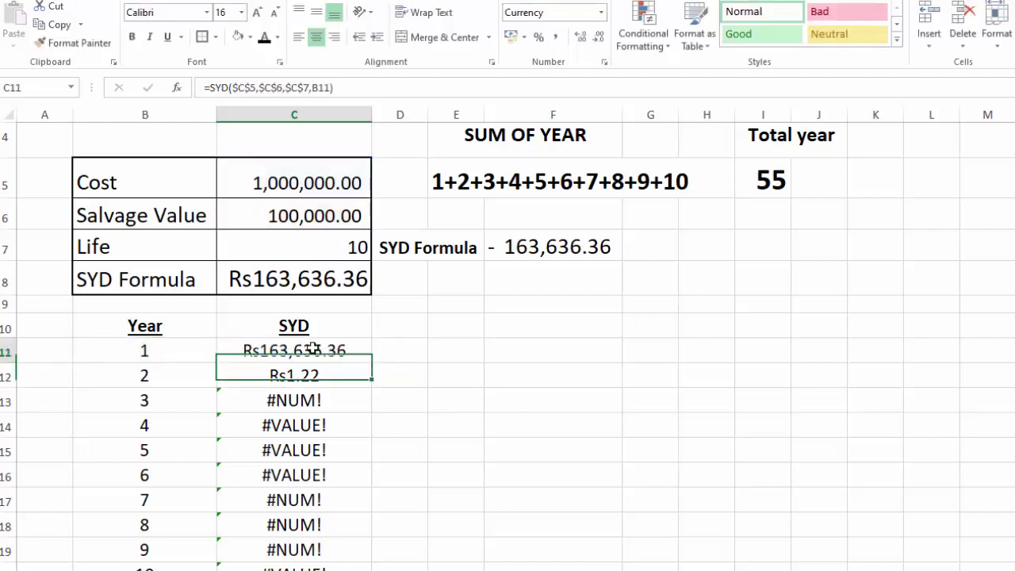
Fill the corrected SYD formula down through year 10 and border the Year/SYD table B10:C20
double_click(373, 363)
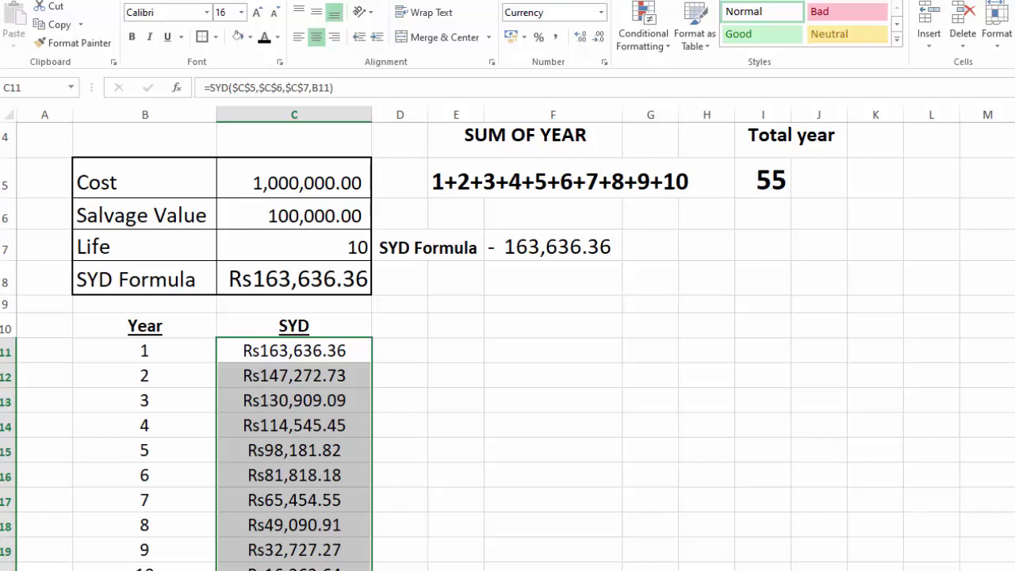
mouse_move(131, 322)
mouse_down()
mouse_move(254, 400)
mouse_move(272, 563)
mouse_up()
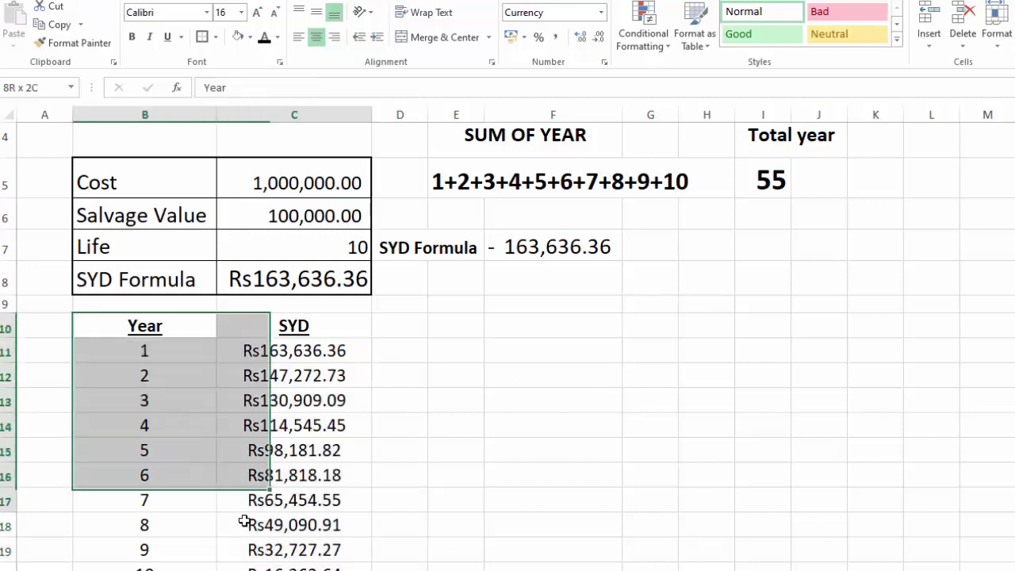
click(215, 40)
click(223, 214)
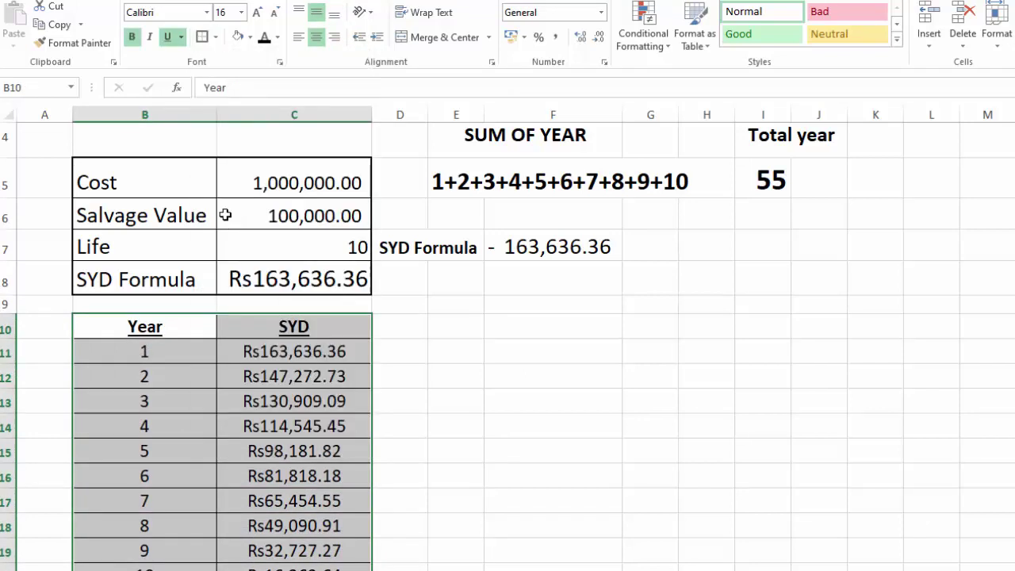
click(561, 390)
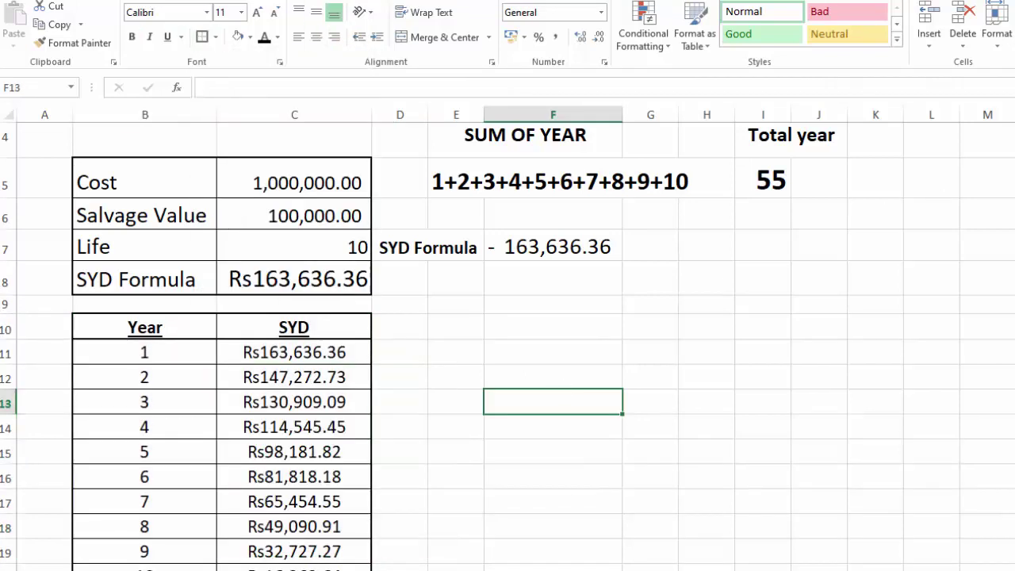
scroll(560, 390, up, 1)
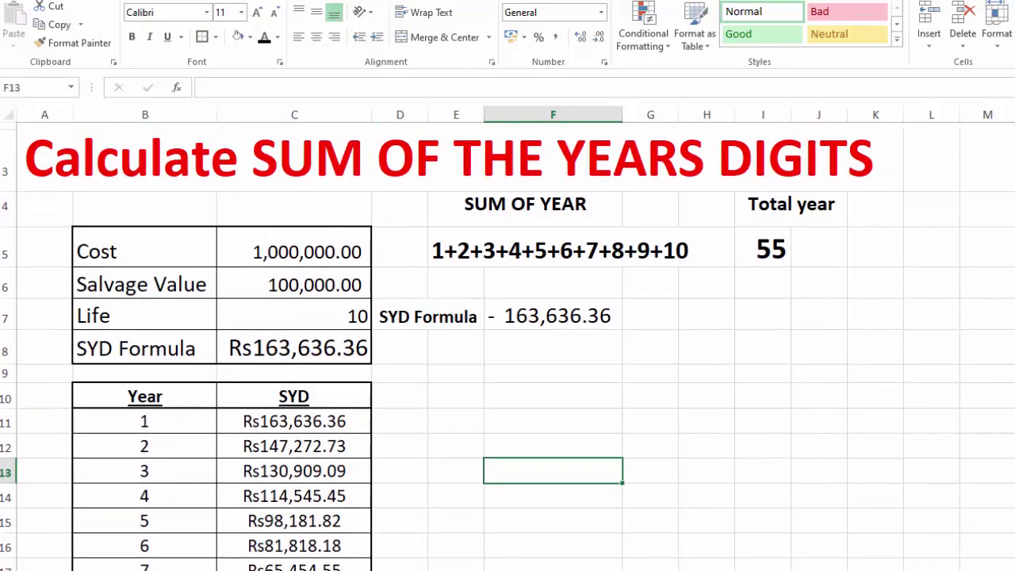
scroll(507, 346, up, 1)
scroll(508, 346, down, 1)
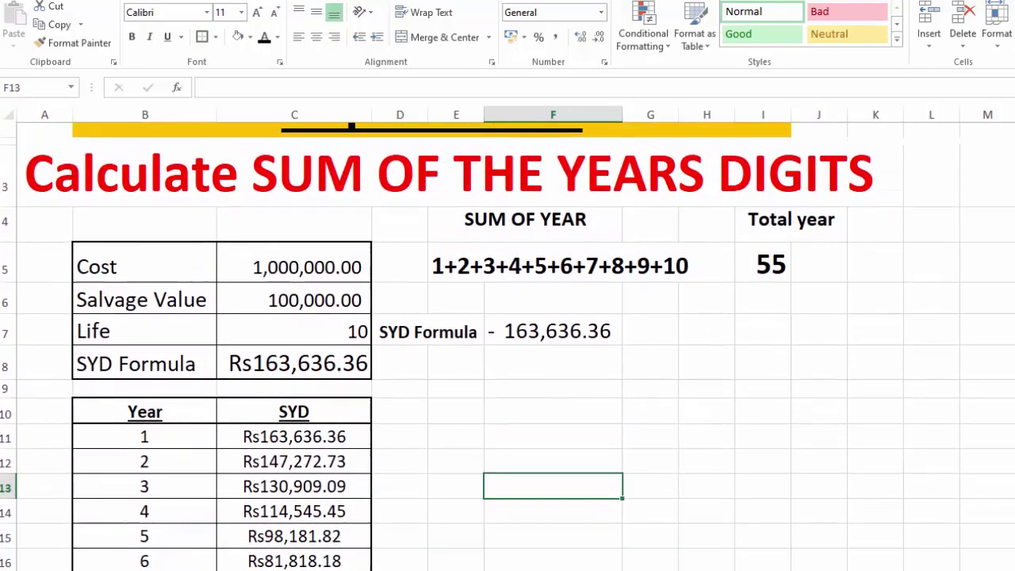
ctrl+scroll(507, 346, down, 3)
ctrl+scroll(507, 347, down, 1)
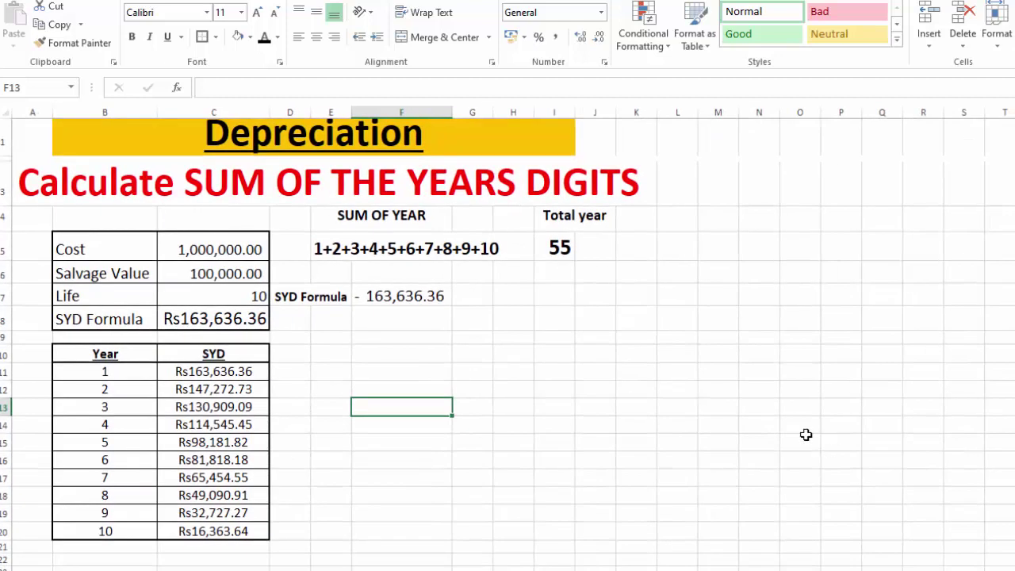
click(964, 390)
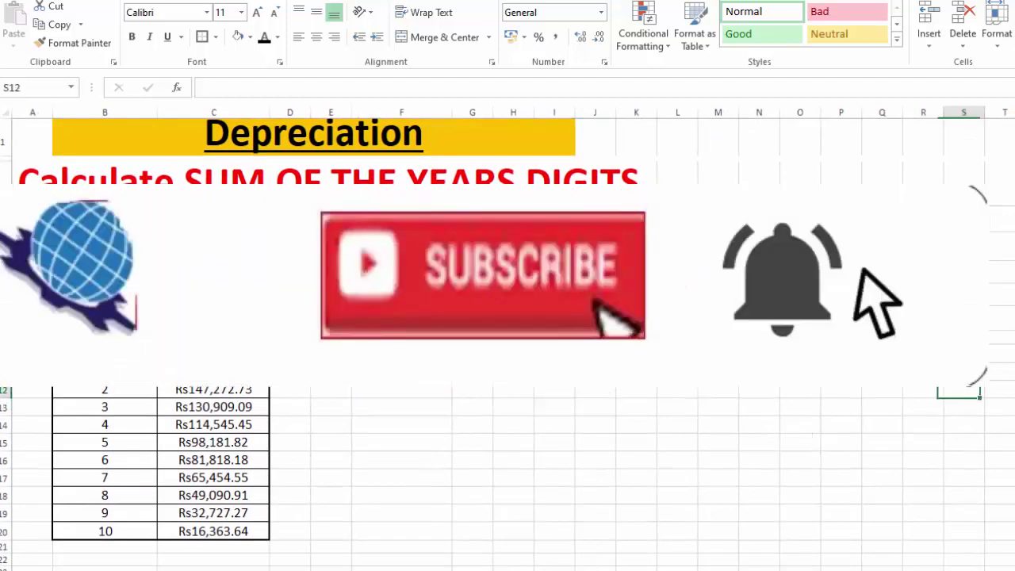